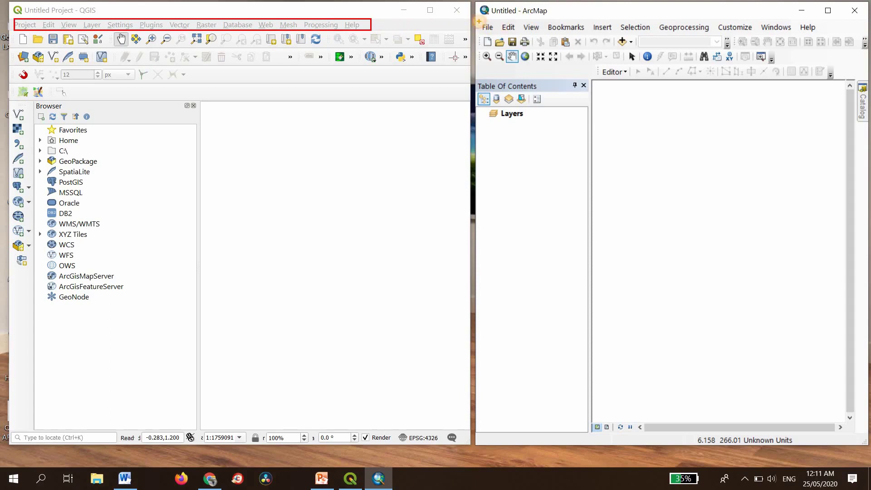
# Compare the project file commands in QGIS with the file commands in ArcMap.
pyautogui.click(490, 21)
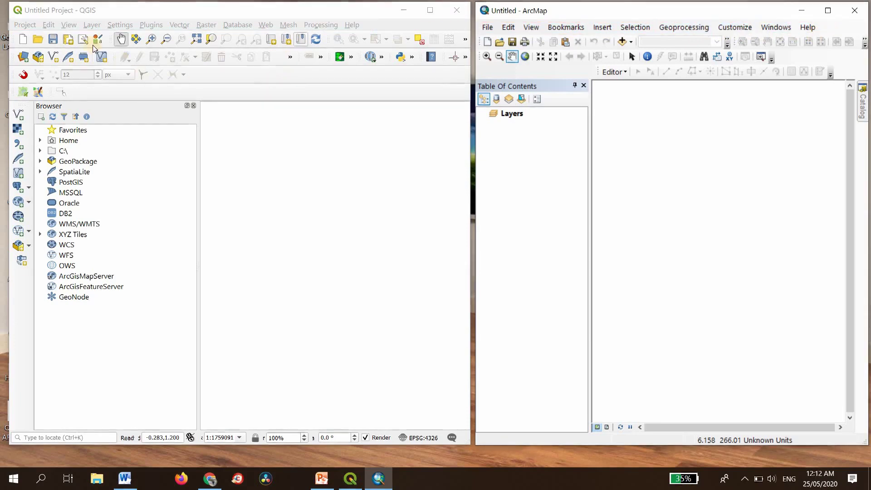
pyautogui.click(25, 26)
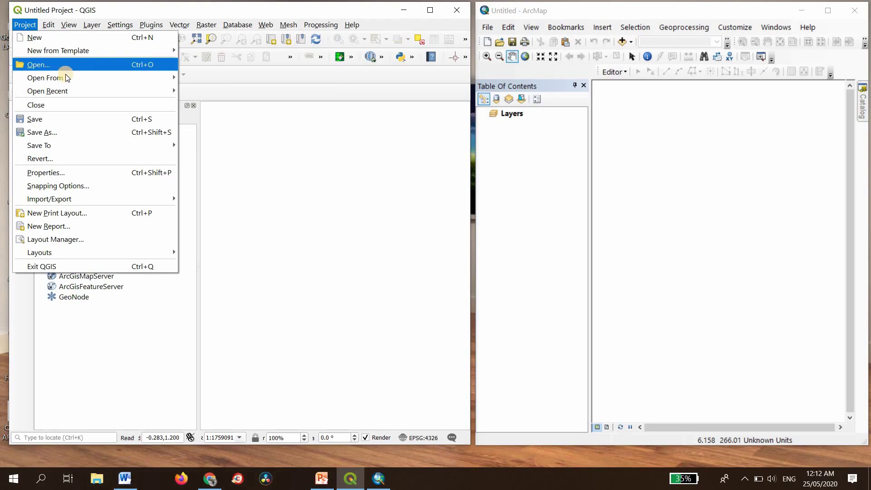
pyautogui.moveTo(66, 96)
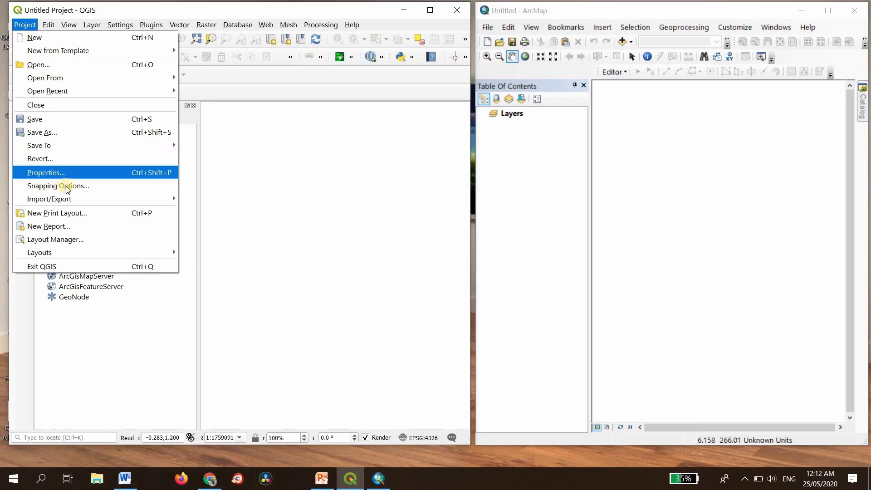
pyautogui.moveTo(67, 200)
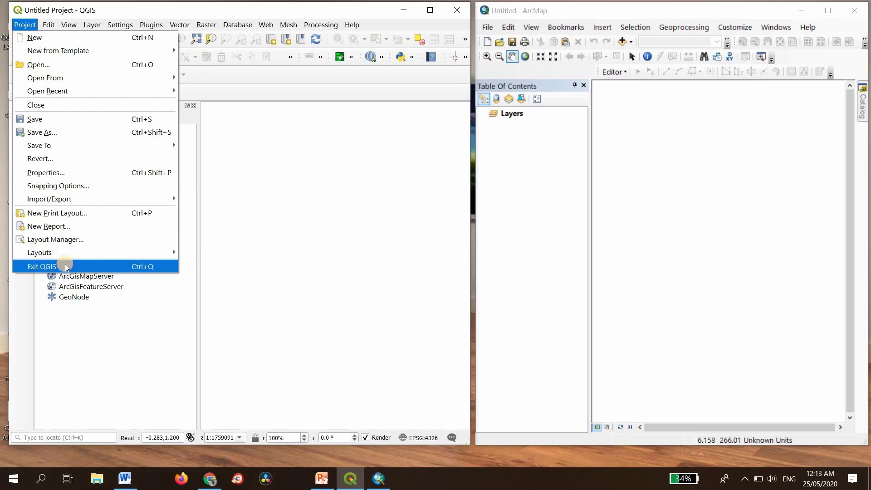
pyautogui.click(491, 27)
pyautogui.click(491, 26)
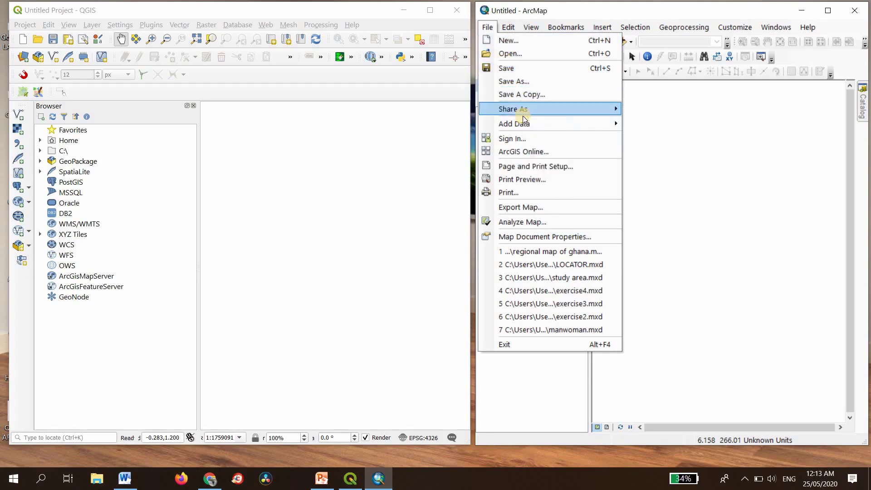
pyautogui.moveTo(524, 127)
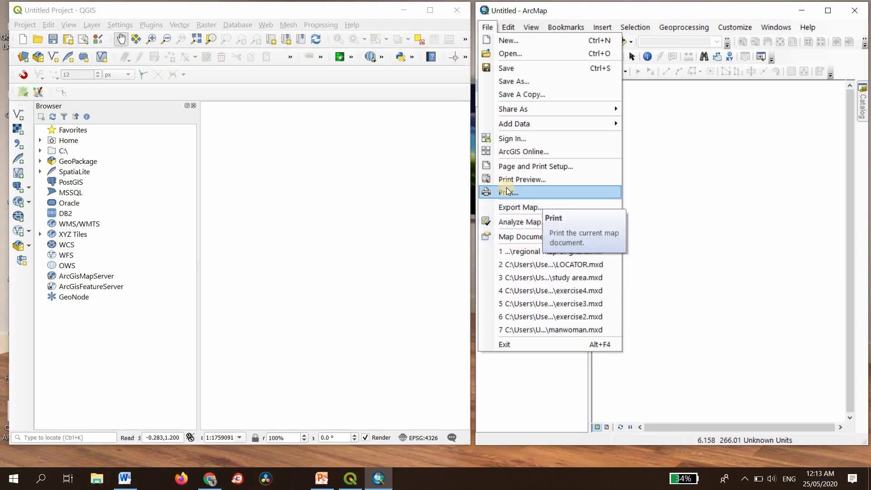
pyautogui.click(343, 199)
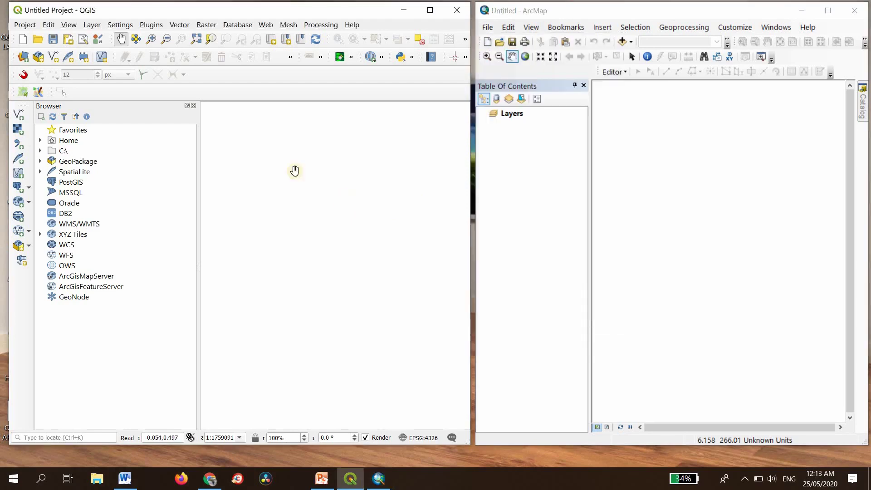
# Compare the feature editing commands in QGIS with the editing commands in ArcMap.
pyautogui.click(50, 24)
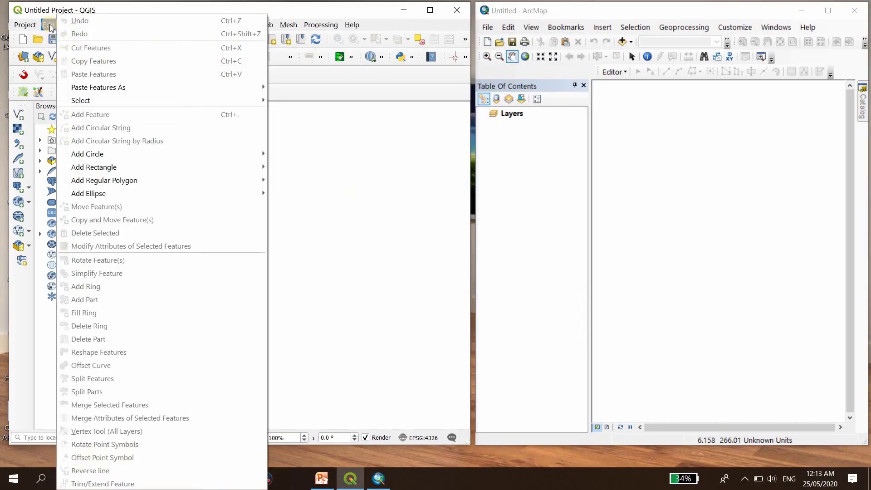
pyautogui.click(102, 102)
pyautogui.moveTo(91, 91)
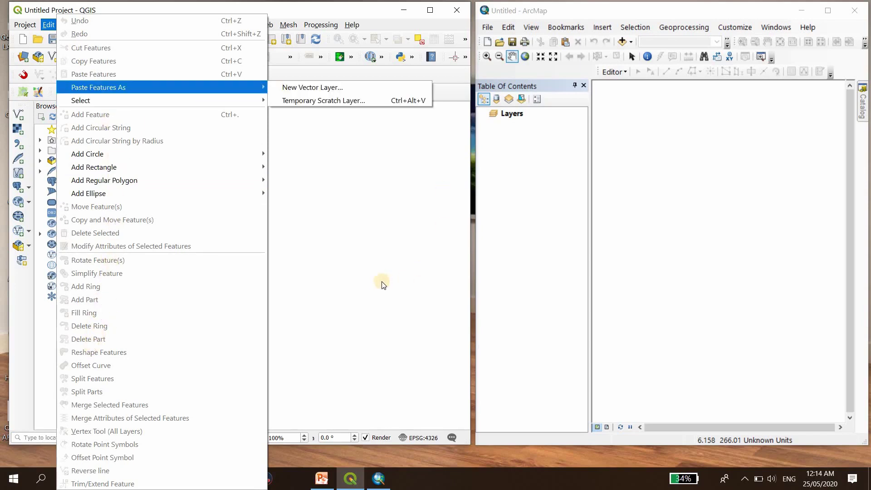
pyautogui.click(414, 246)
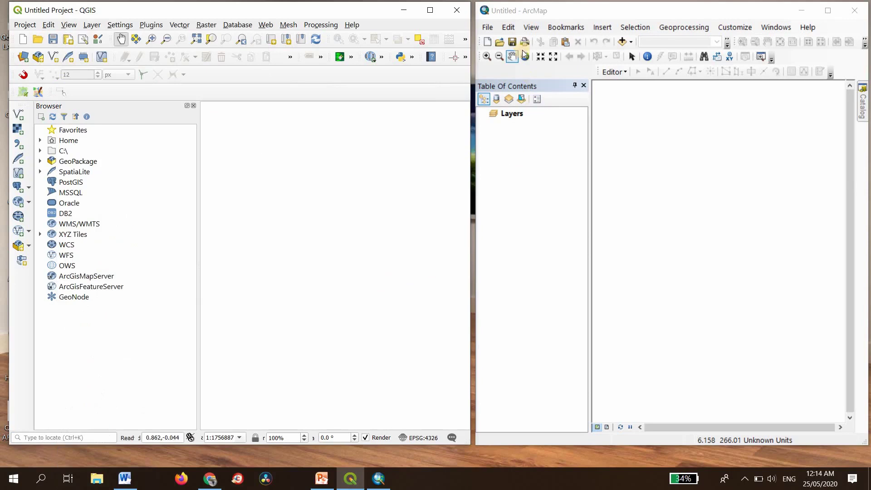
pyautogui.click(512, 27)
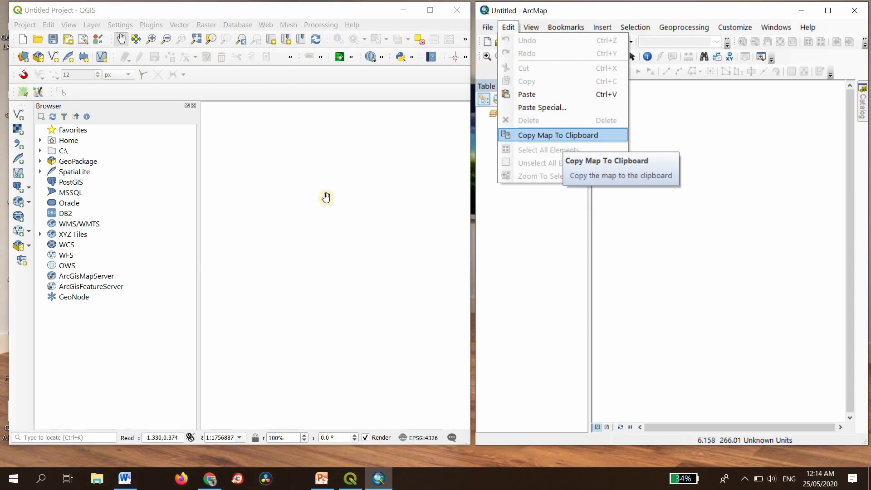
pyautogui.click(327, 196)
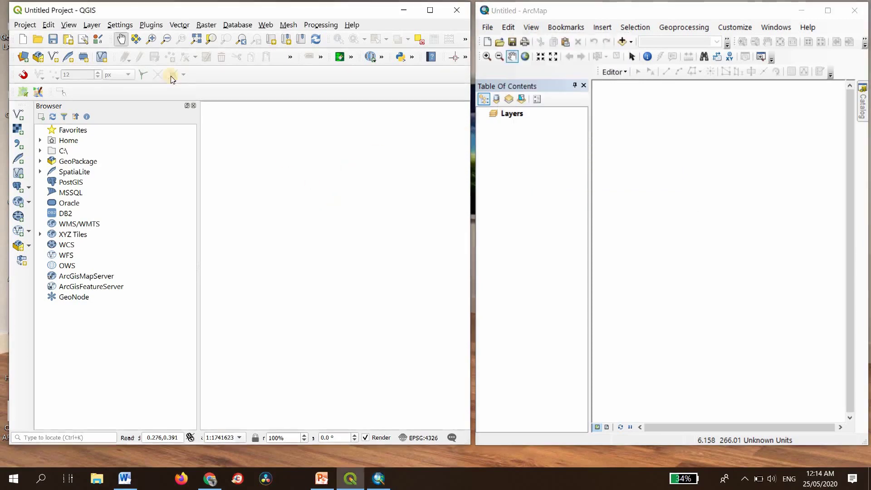
# Compare the view commands in QGIS and ArcMap, and look over ArcMap's bookmark and insert commands.
pyautogui.click(77, 28)
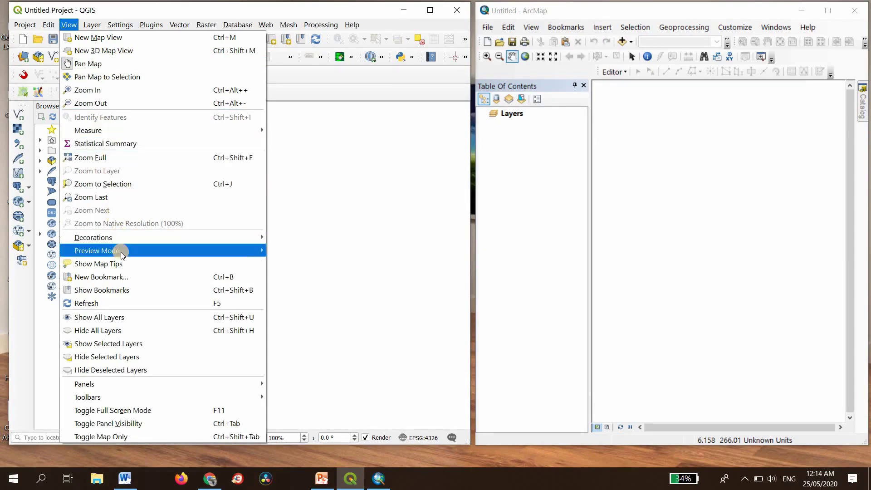
pyautogui.click(535, 26)
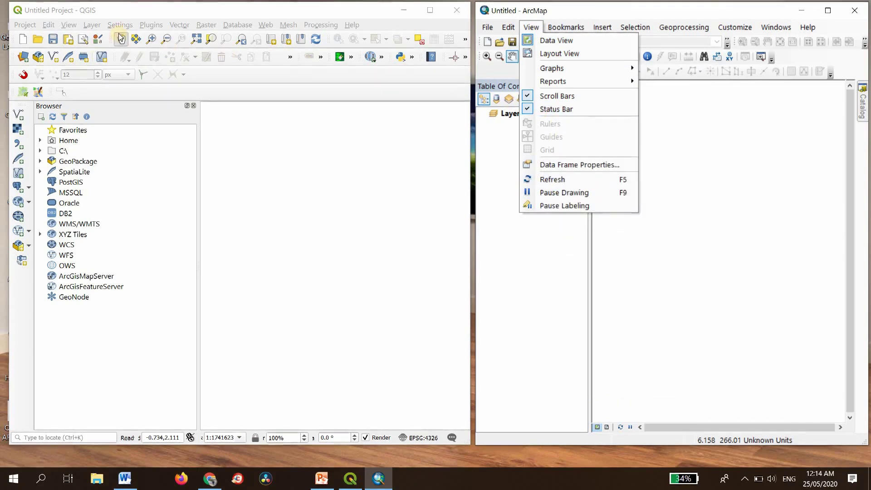
pyautogui.moveTo(573, 29)
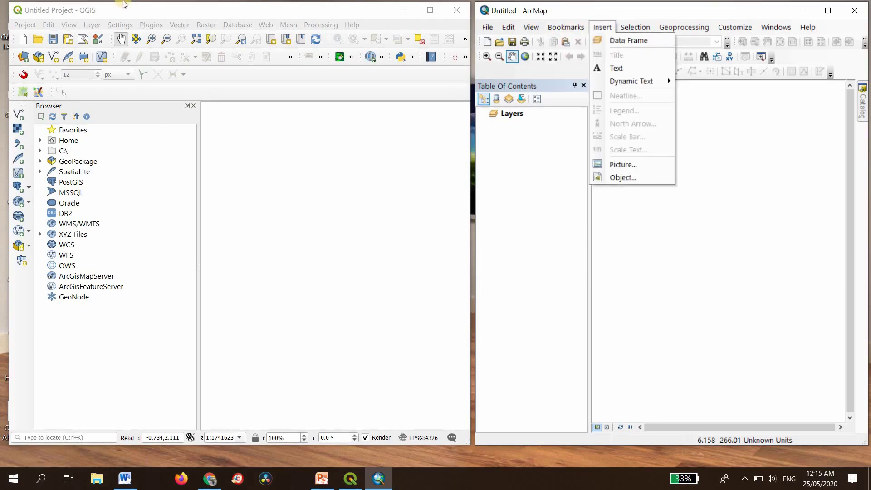
# Review the coordinate reference system settings in the QGIS options, and close them without changes.
pyautogui.click(119, 26)
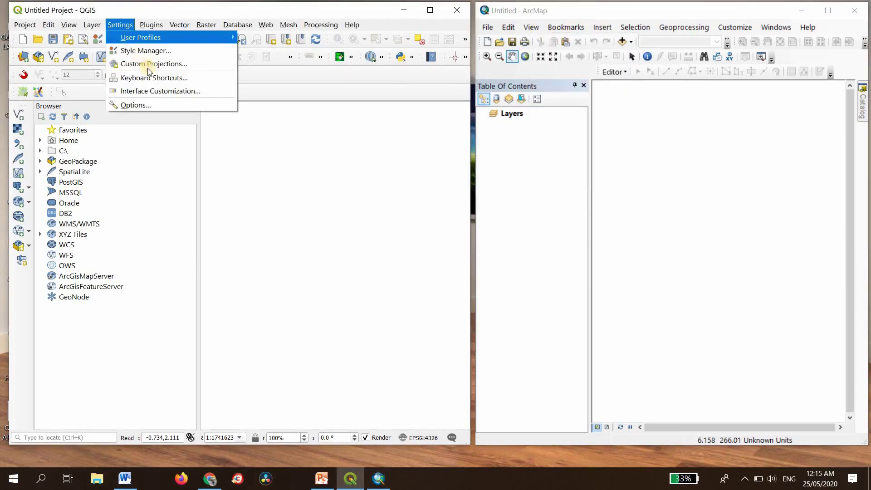
pyautogui.click(141, 108)
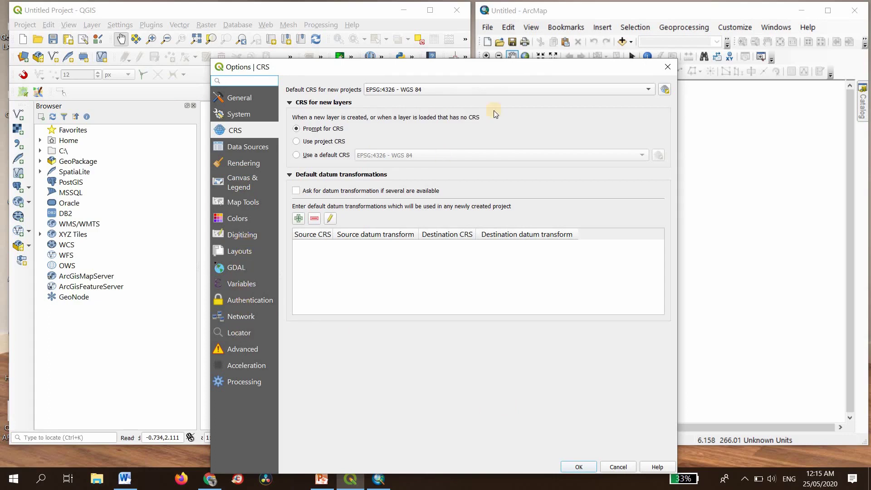
pyautogui.moveTo(525, 69); pyautogui.dragTo(395, 55)
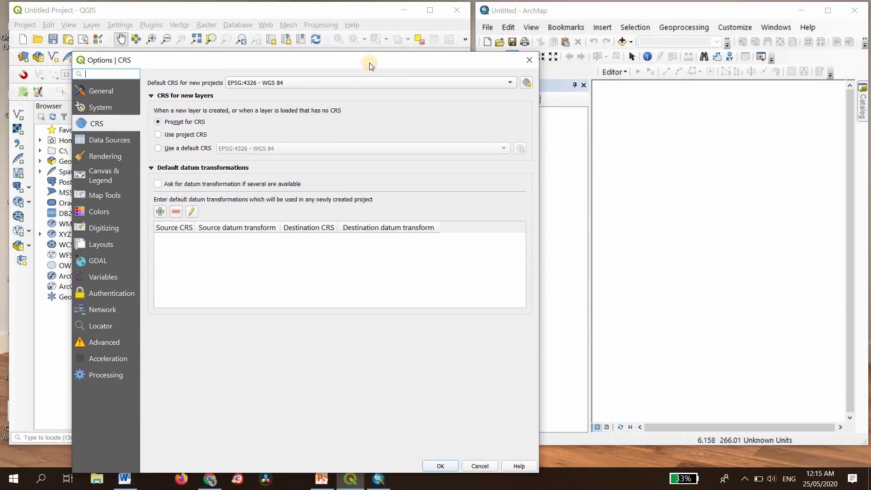
pyautogui.moveTo(369, 66); pyautogui.dragTo(365, 78)
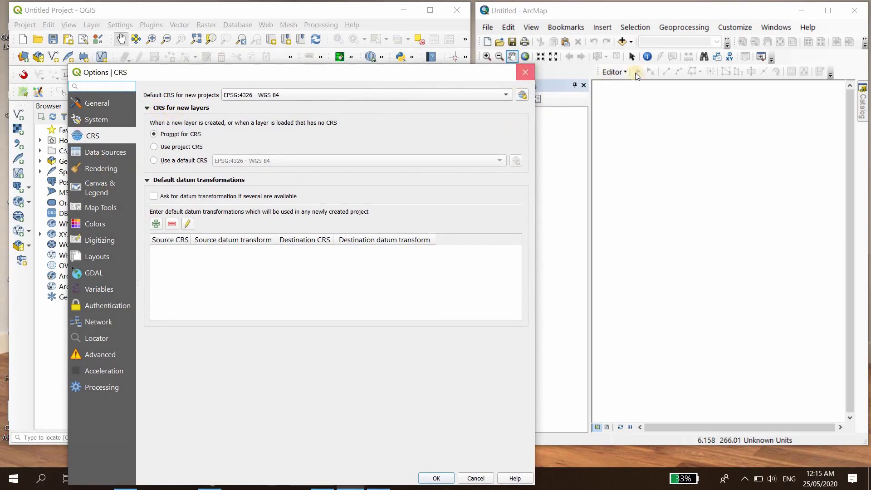
pyautogui.click(524, 74)
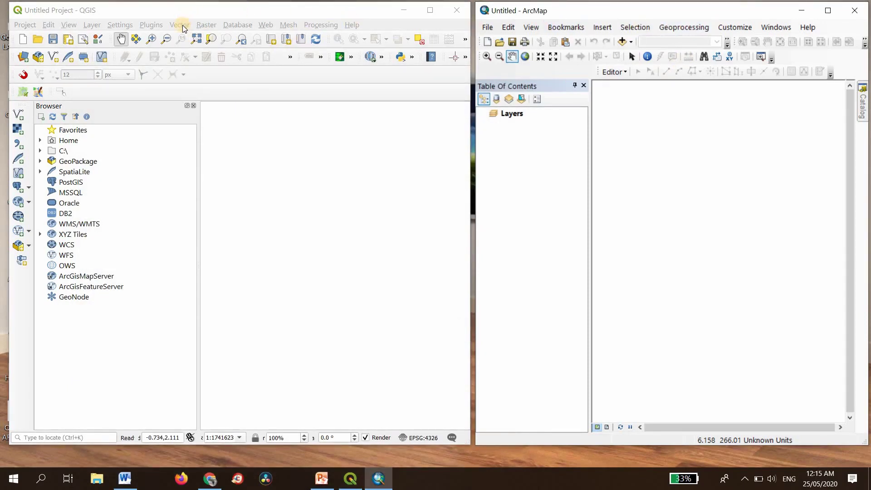
# Review the list of all available plugins in the QGIS plugin manager, and close it.
pyautogui.click(153, 25)
pyautogui.click(153, 25)
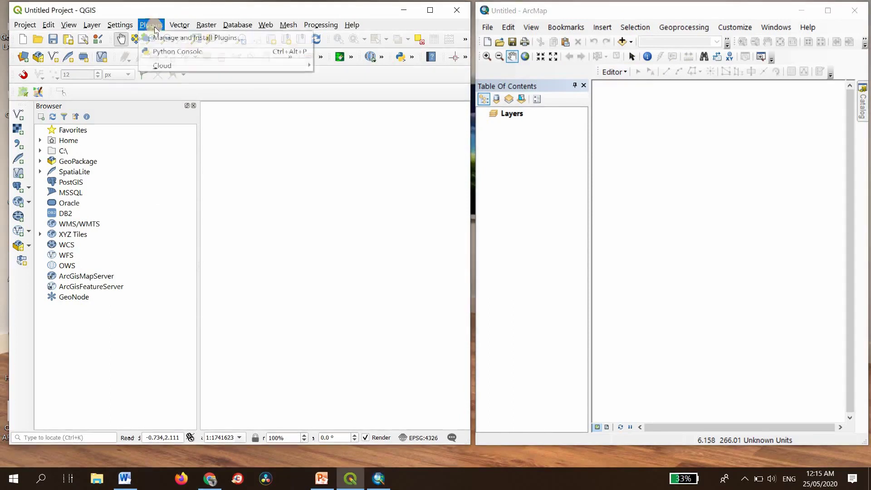
pyautogui.click(216, 36)
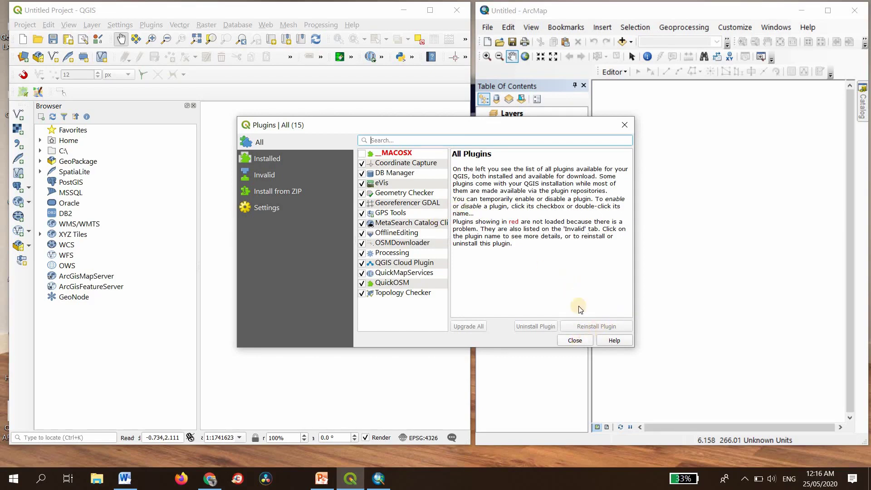
pyautogui.click(577, 340)
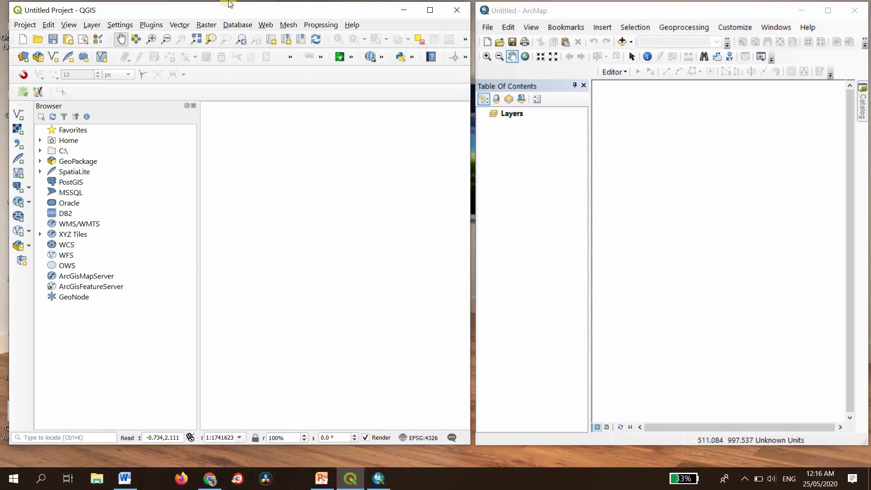
# Examine the vector and raster processing tools offered in QGIS.
pyautogui.click(177, 25)
pyautogui.moveTo(203, 29)
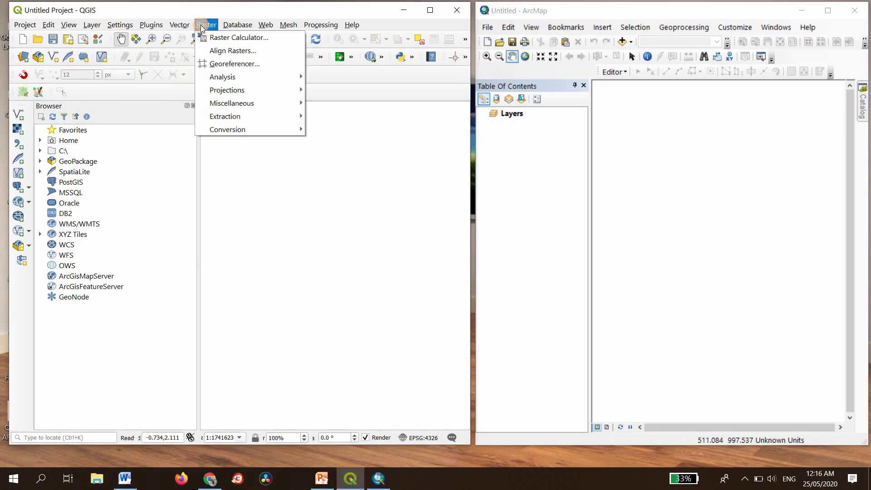
pyautogui.click(177, 25)
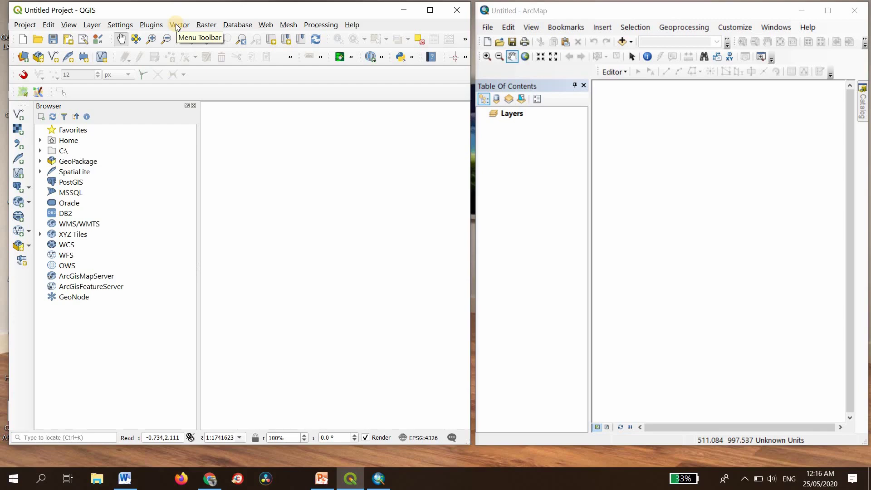
pyautogui.click(178, 25)
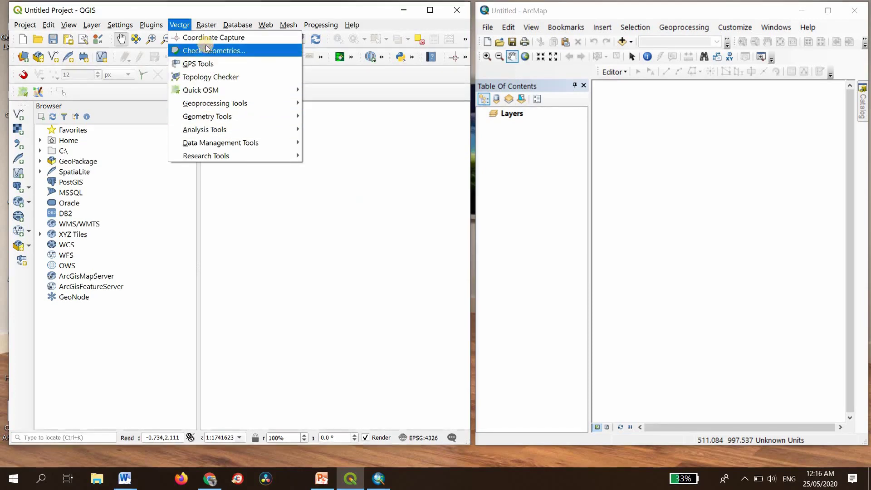
pyautogui.moveTo(211, 27)
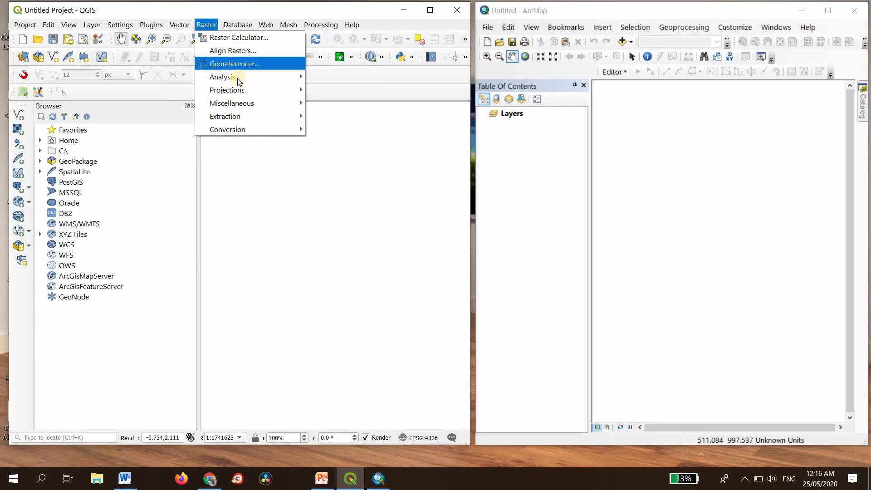
pyautogui.moveTo(237, 108)
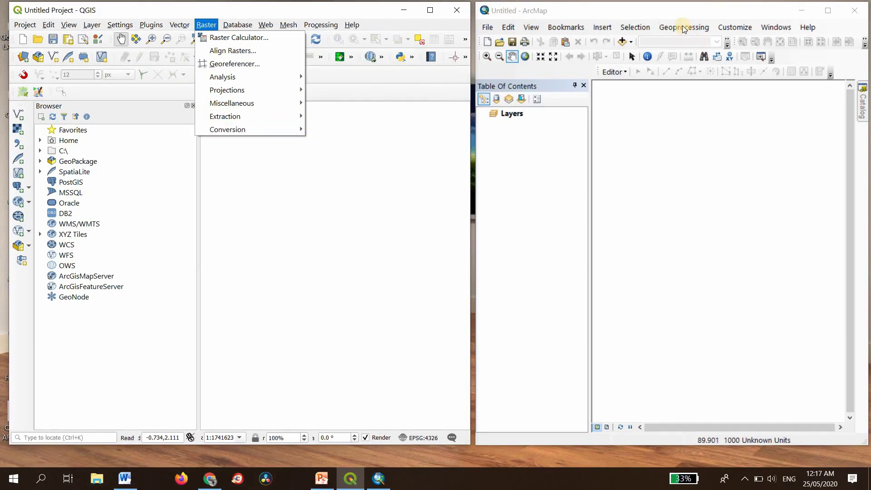
# Switch to ArcMap and examine its optional toolbars, customization commands and geoprocessing tools.
pyautogui.click(740, 28)
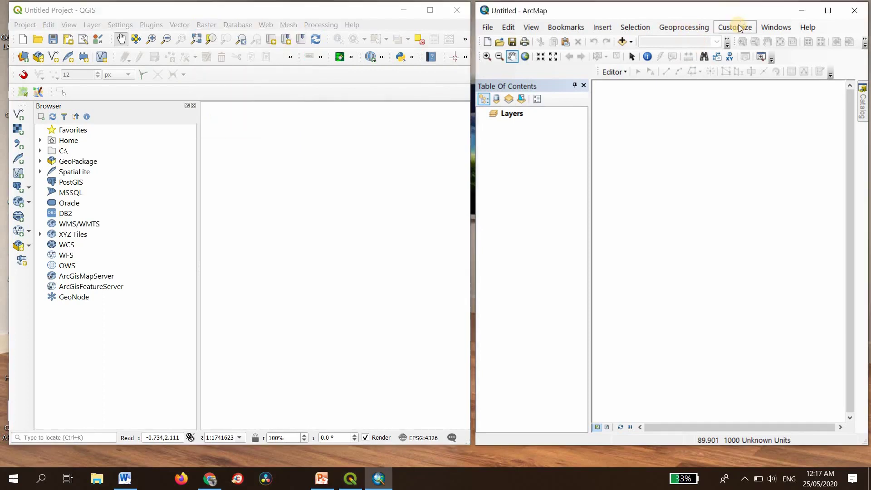
pyautogui.click(740, 29)
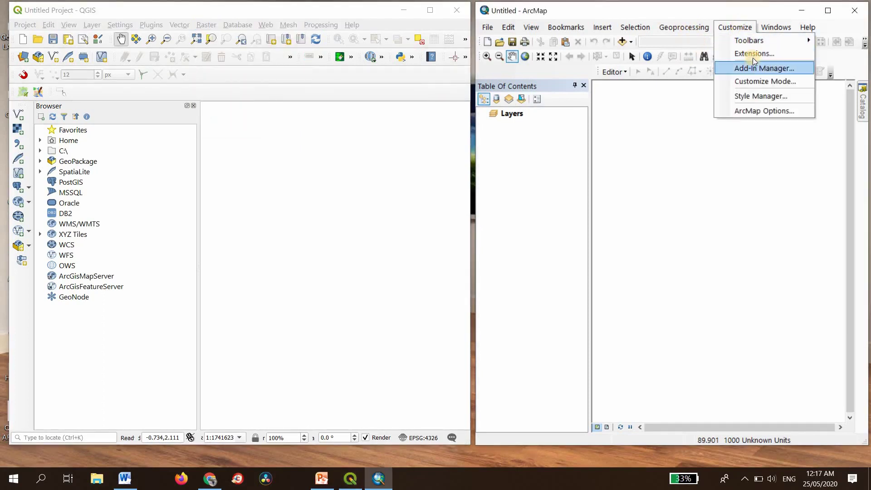
pyautogui.moveTo(752, 43)
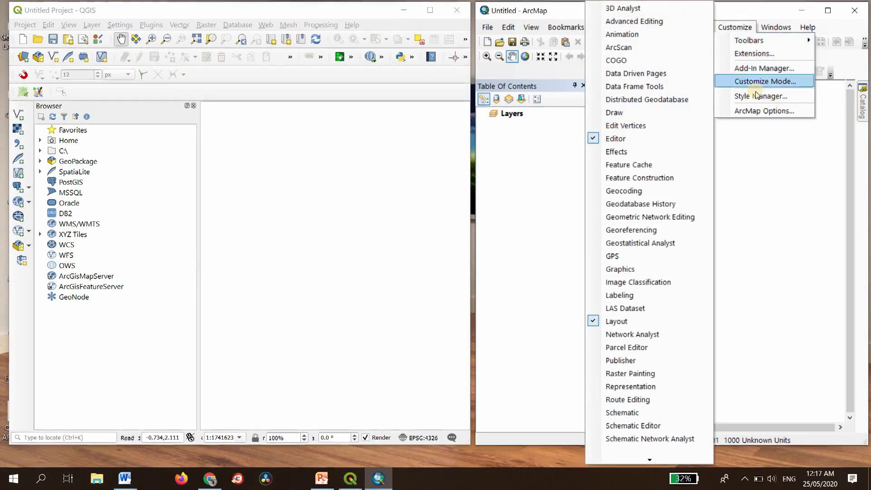
pyautogui.click(735, 27)
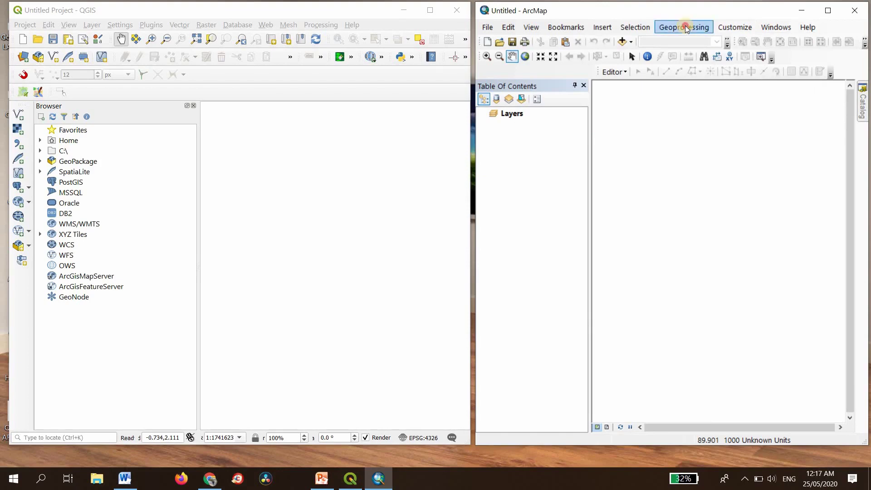
pyautogui.click(685, 26)
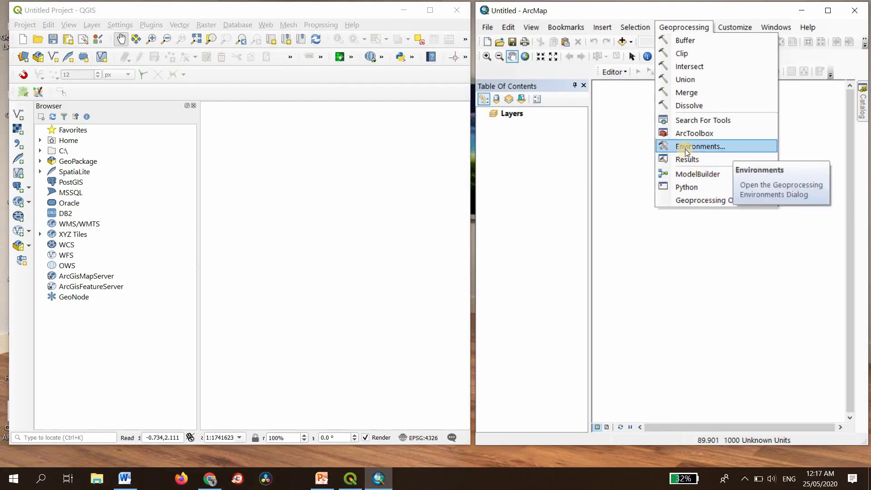
pyautogui.moveTo(735, 27)
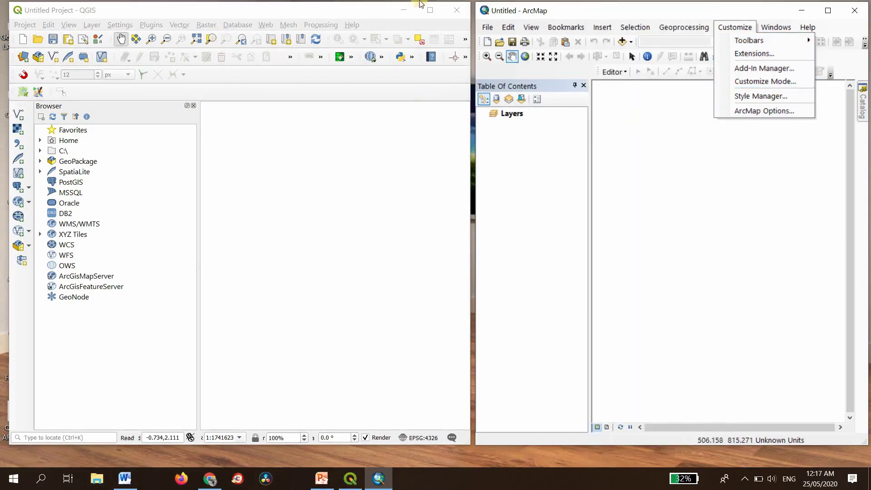
pyautogui.moveTo(566, 27)
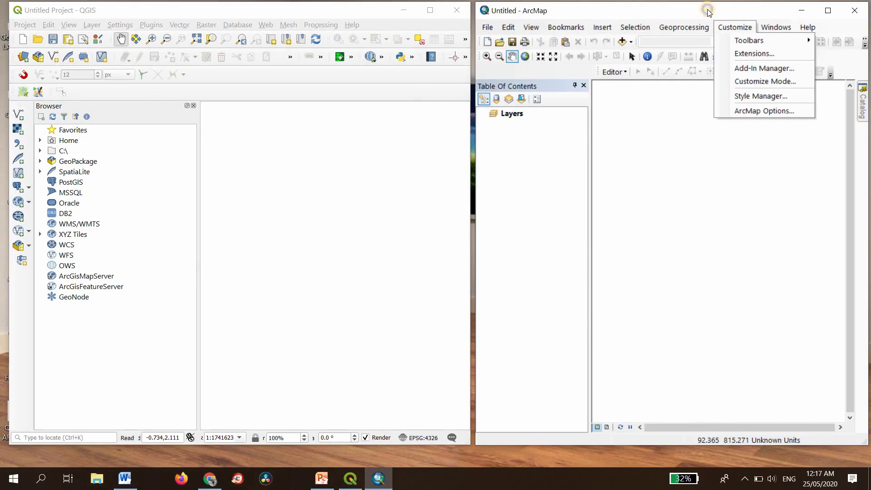
# Compare the list of optional toolbars in ArcMap with the list of panels and toolbars in QGIS.
pyautogui.click(708, 10)
pyautogui.rightClick(707, 9)
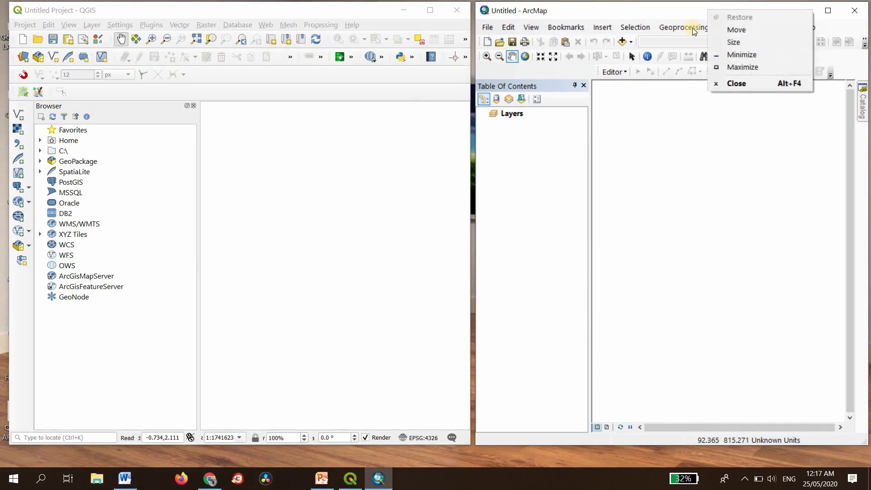
pyautogui.click(825, 21)
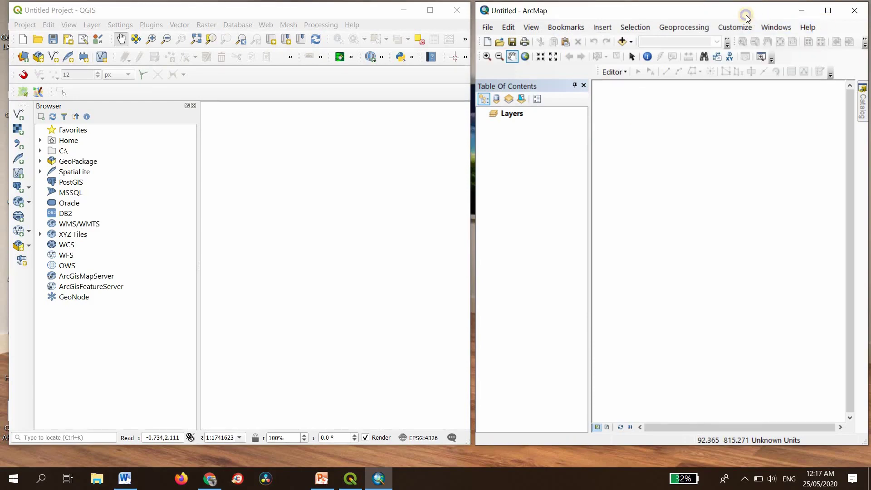
pyautogui.rightClick(745, 16)
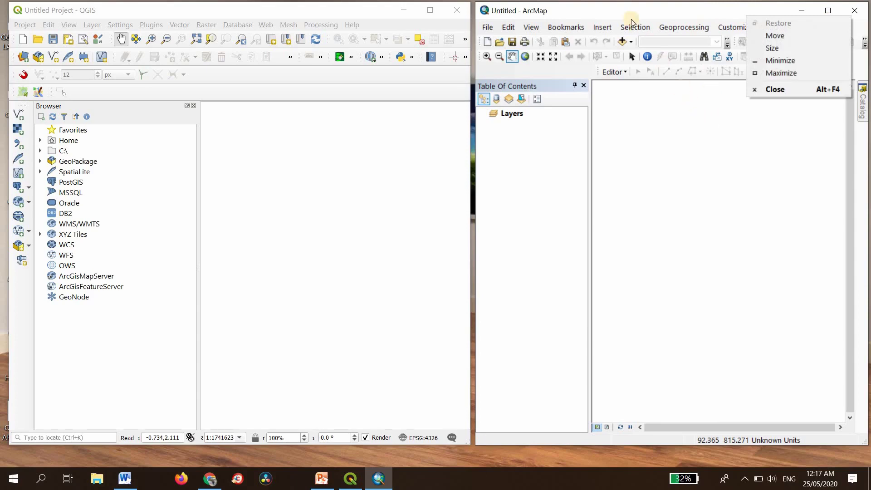
pyautogui.click(615, 11)
pyautogui.rightClick(617, 11)
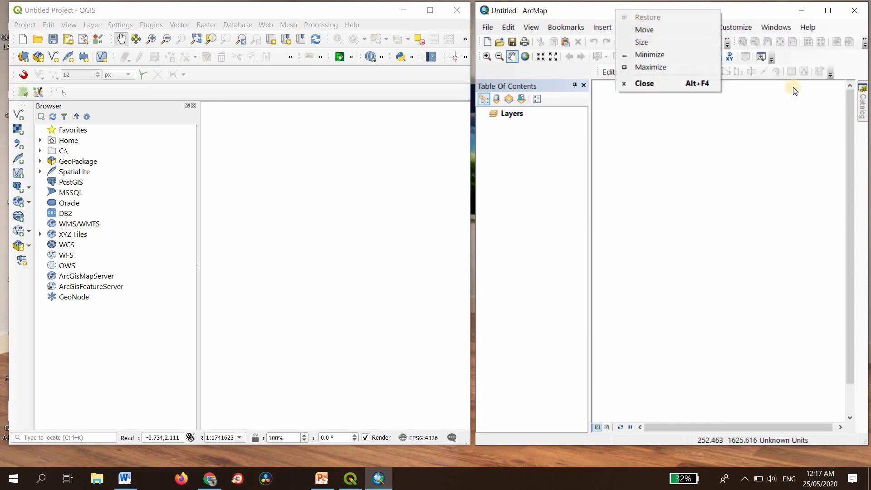
pyautogui.rightClick(802, 56)
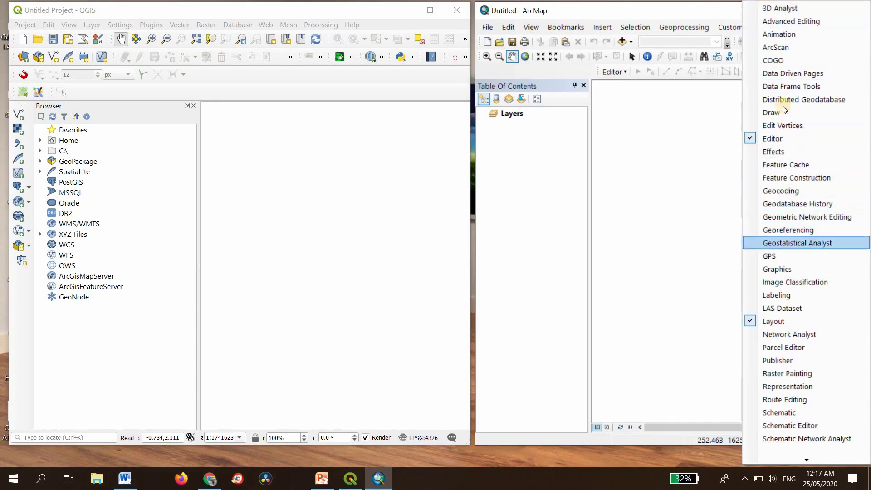
pyautogui.rightClick(400, 23)
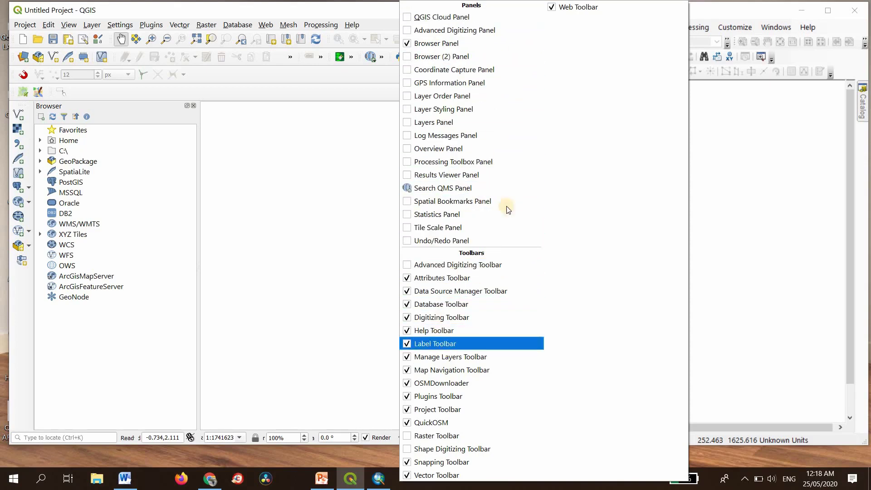
pyautogui.click(720, 171)
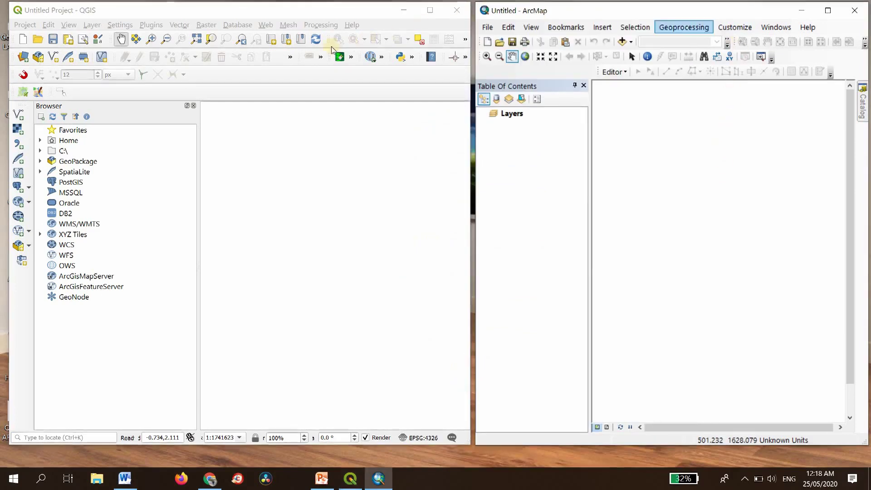
# Examine the QGIS database and web commands, including the QuickMapServices entries for NASA, OSM and eAtlas Mos.
pyautogui.click(230, 26)
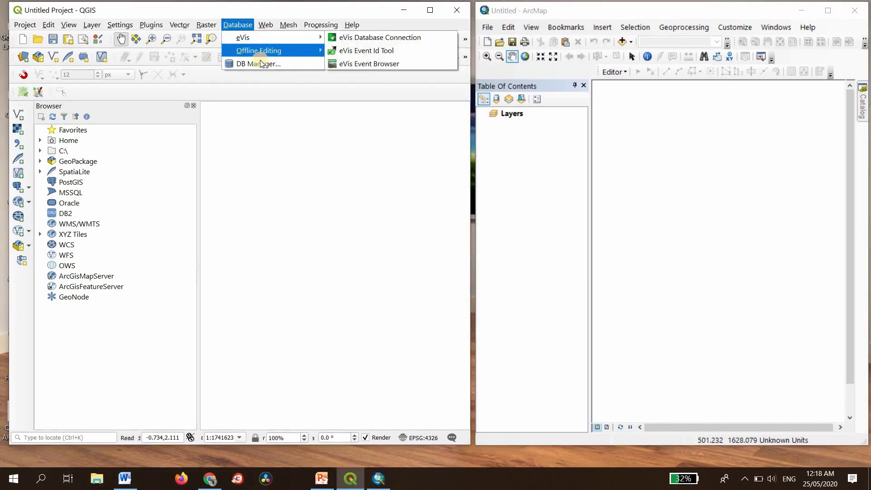
pyautogui.click(267, 25)
pyautogui.click(266, 25)
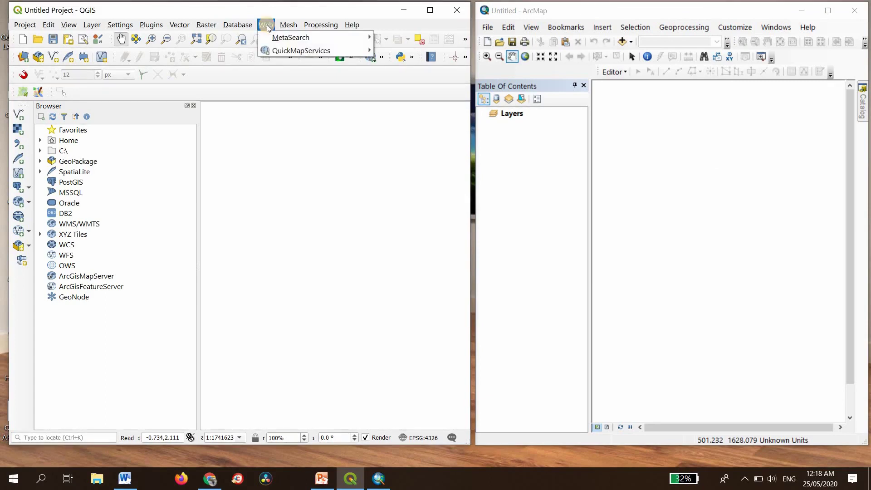
pyautogui.moveTo(283, 42)
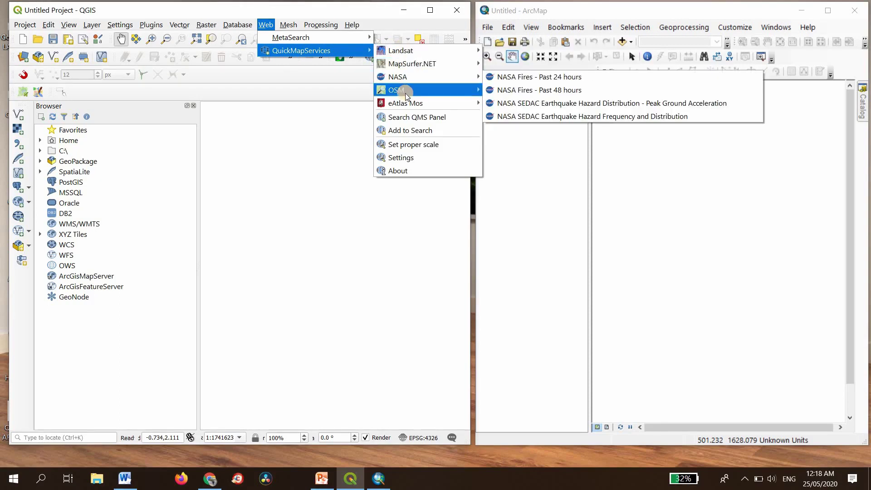
pyautogui.moveTo(402, 96)
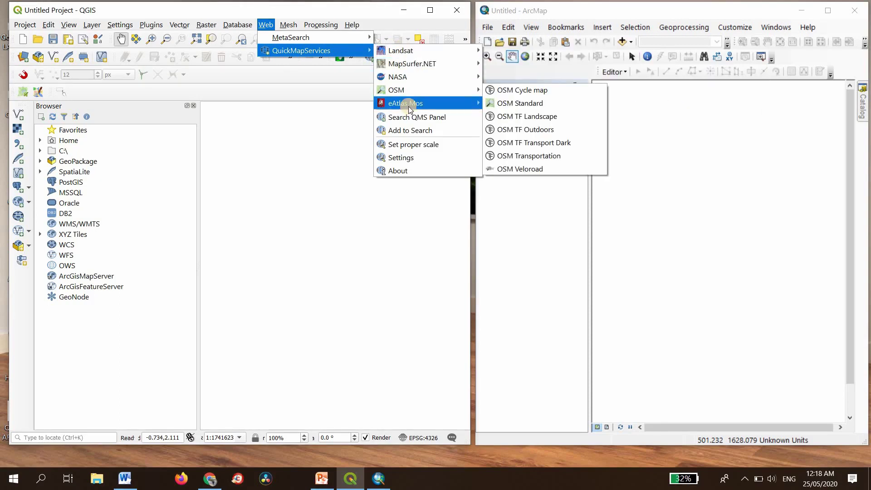
pyautogui.moveTo(418, 108)
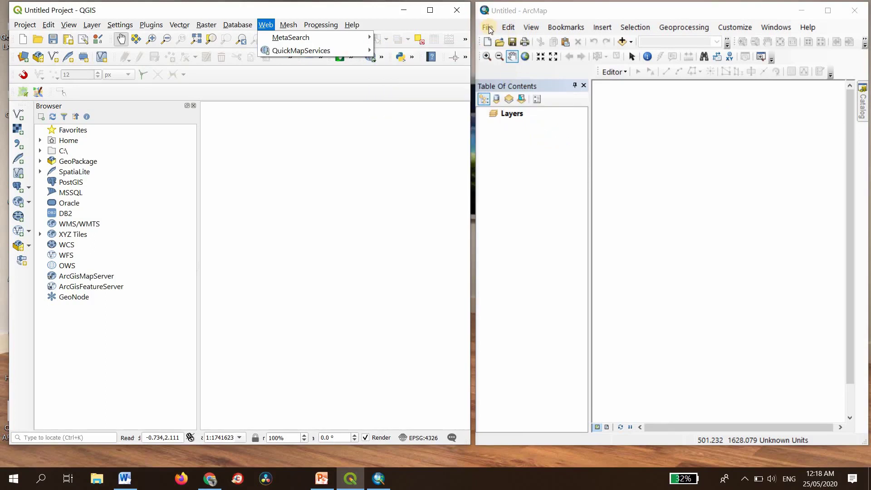
# Switch to ArcMap, try to add a basemap to the map, and close the Add Basemap dialog.
pyautogui.click(630, 43)
pyautogui.click(630, 43)
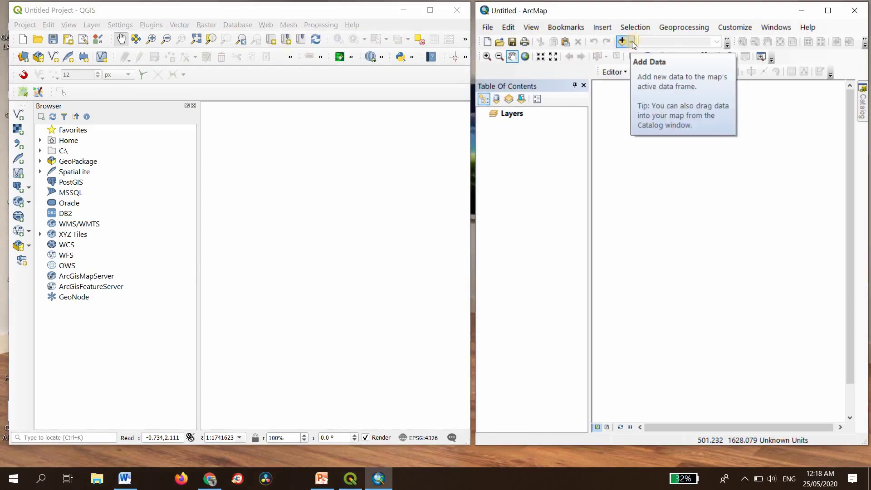
pyautogui.click(632, 41)
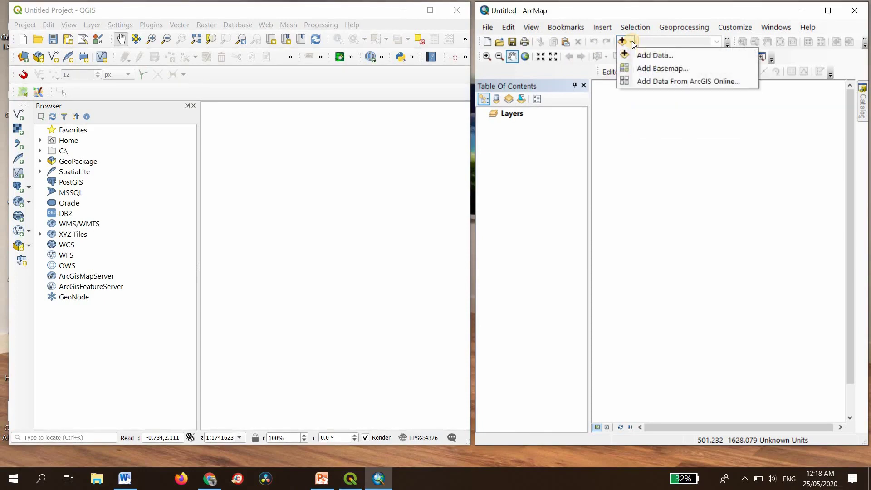
pyautogui.click(653, 68)
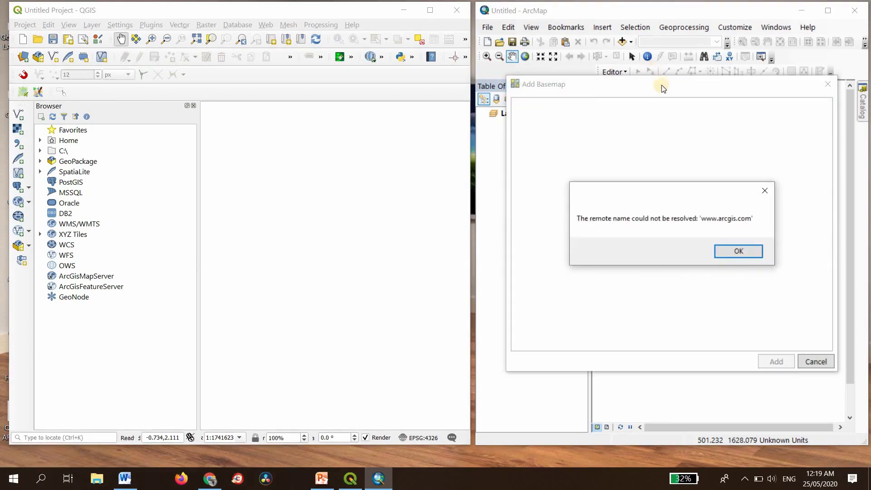
pyautogui.click(735, 251)
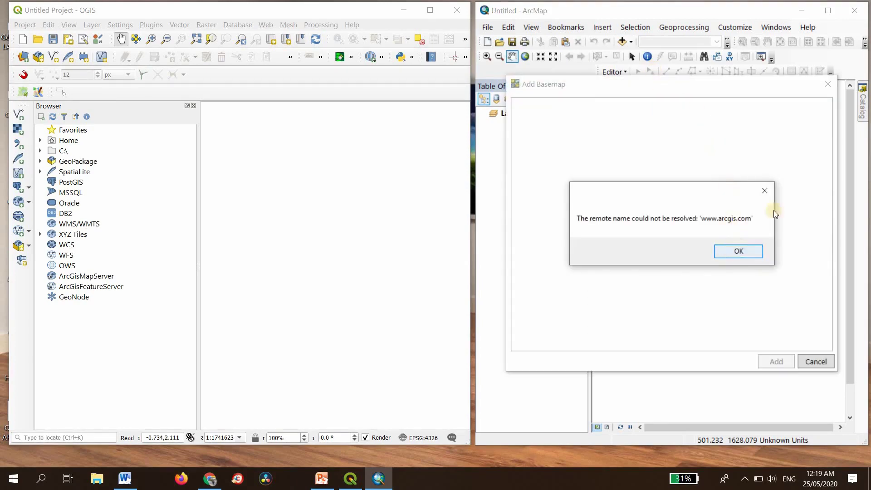
pyautogui.click(812, 363)
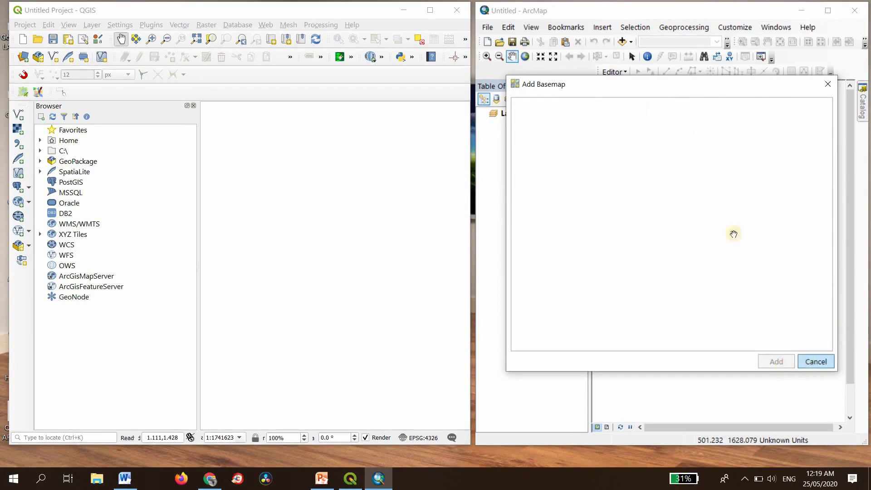
# Retry adding a basemap through the ArcMap file commands, and try to sign in to ArcGIS Online, closing both dialogs.
pyautogui.click(486, 27)
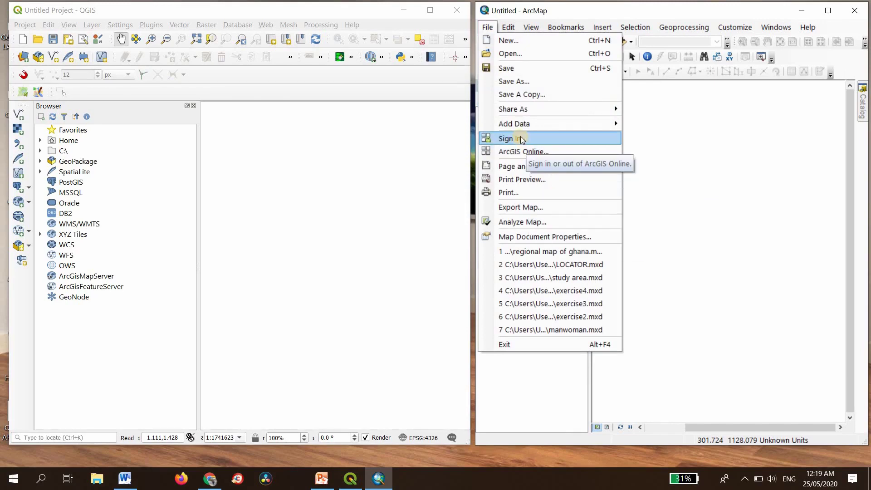
pyautogui.moveTo(518, 125)
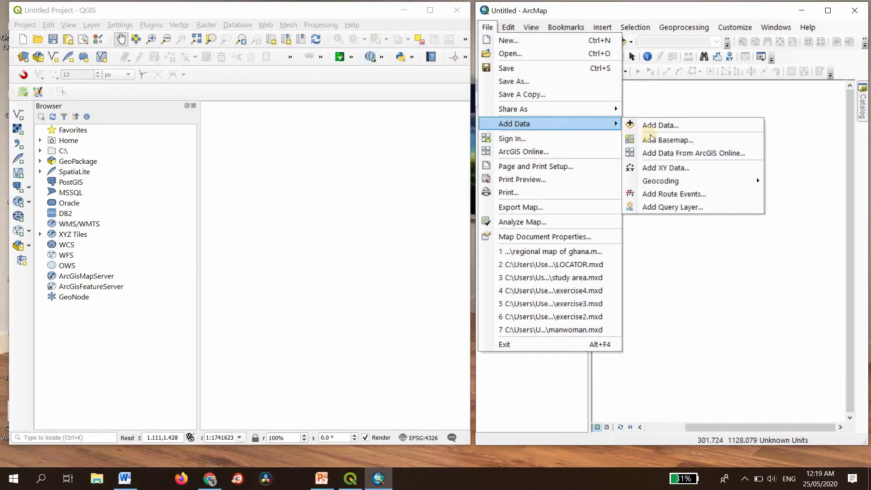
pyautogui.click(665, 138)
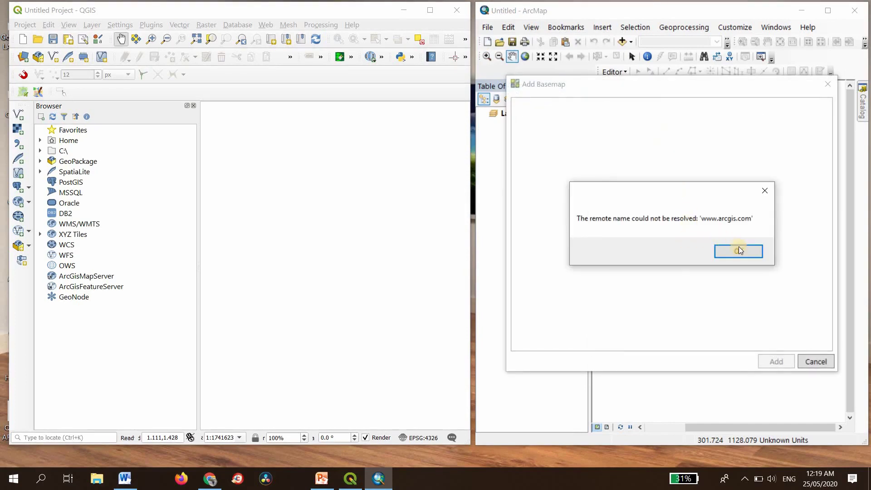
pyautogui.click(739, 250)
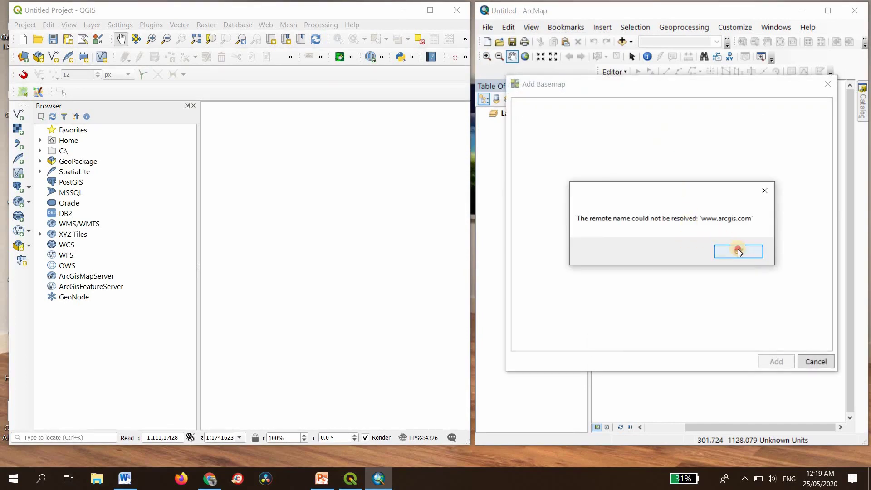
pyautogui.click(817, 362)
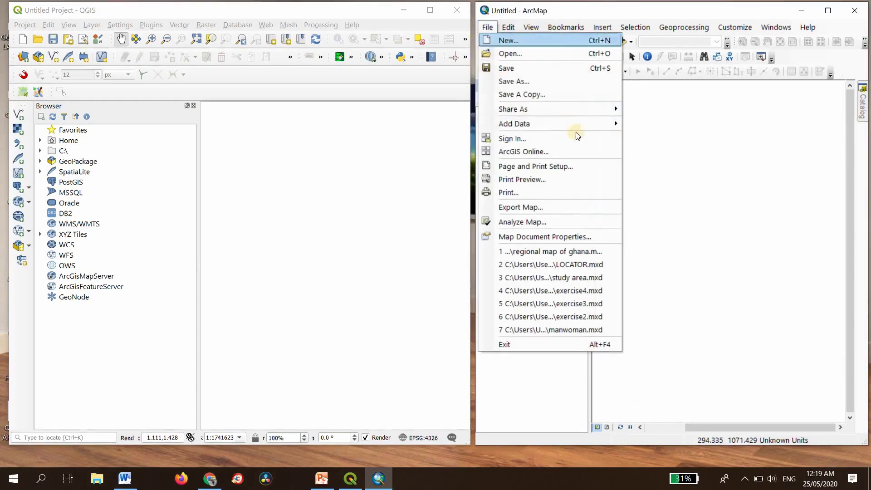
pyautogui.click(544, 139)
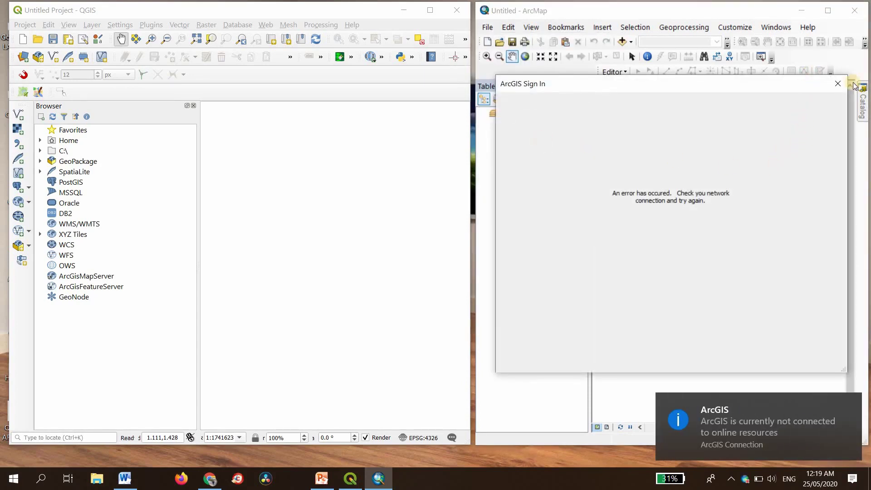
pyautogui.click(838, 84)
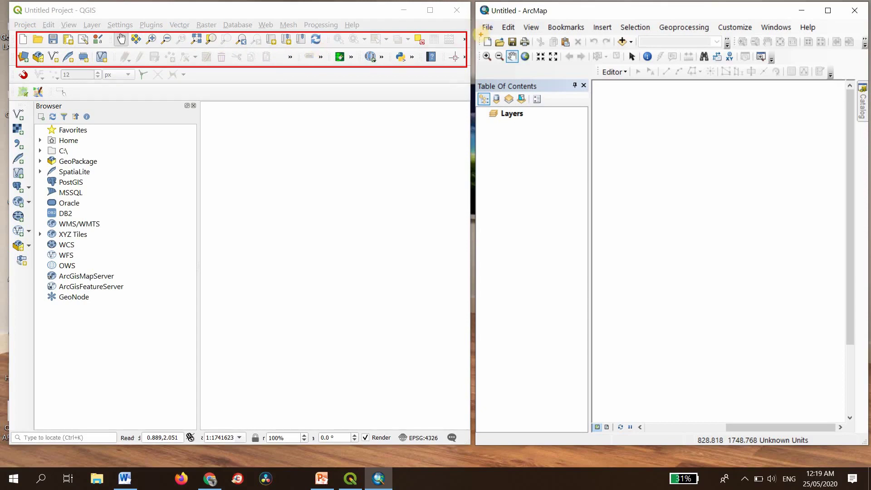
pyautogui.moveTo(479, 32); pyautogui.dragTo(607, 33)
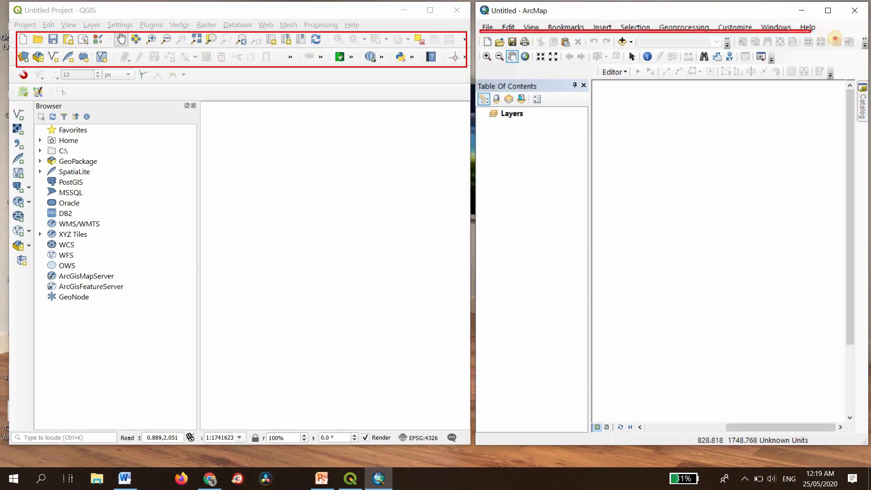
pyautogui.moveTo(853, 54); pyautogui.dragTo(859, 76)
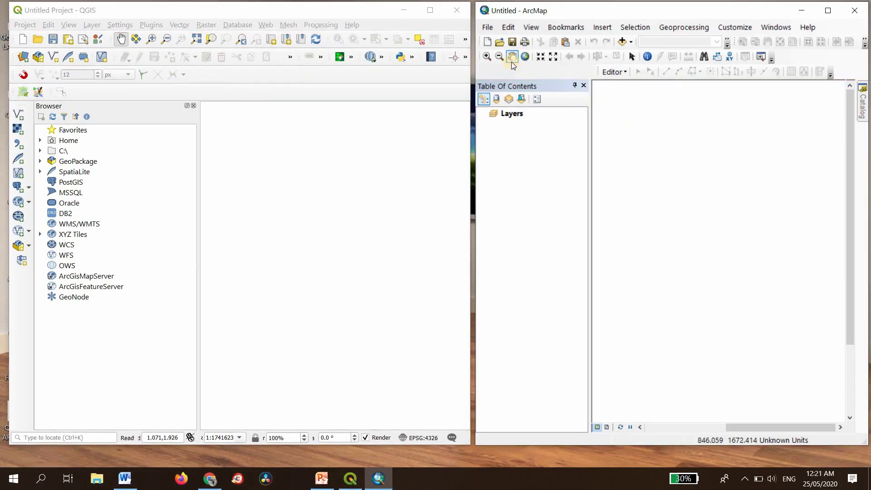
pyautogui.click(512, 58)
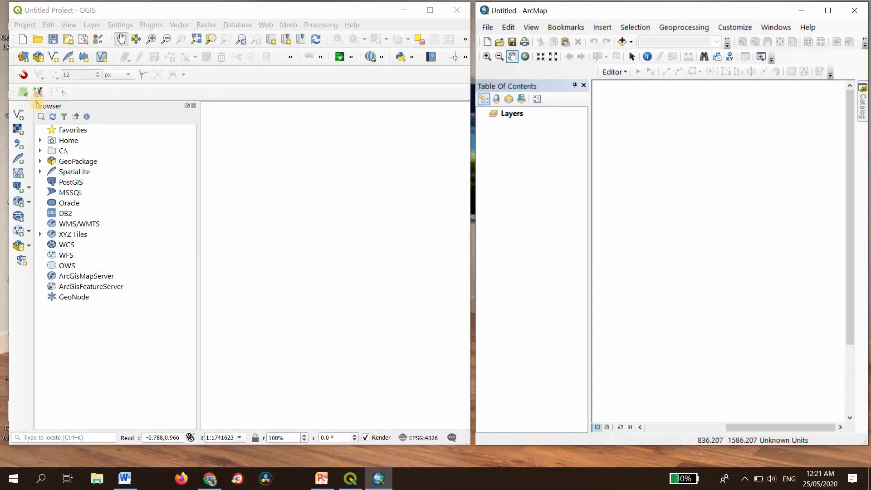
pyautogui.moveTo(34, 101); pyautogui.dragTo(201, 427)
pyautogui.click(863, 103)
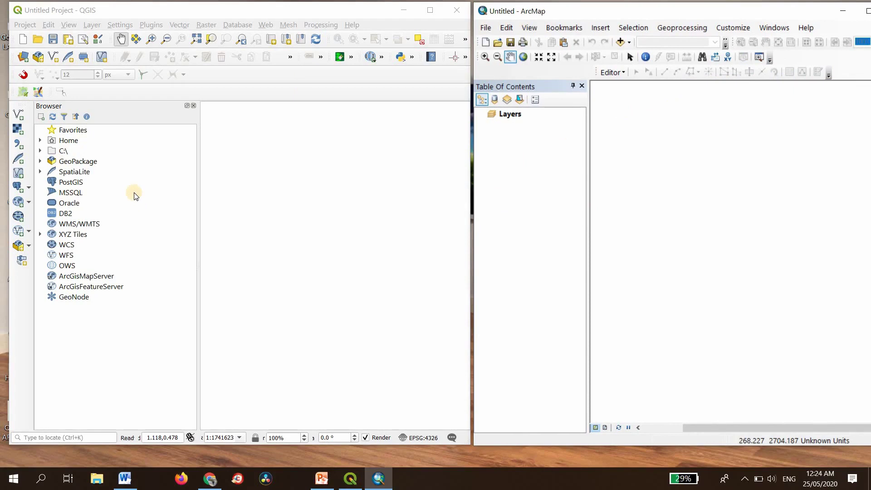
# Switch to QGIS, dock the Browser panel across the full width above the map canvas, and show the Layers panel.
pyautogui.click(177, 201)
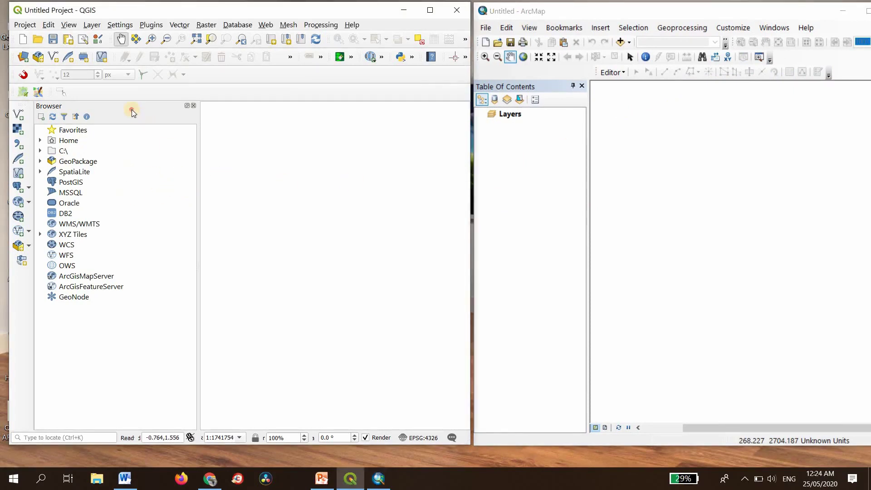
pyautogui.moveTo(131, 110); pyautogui.dragTo(141, 140)
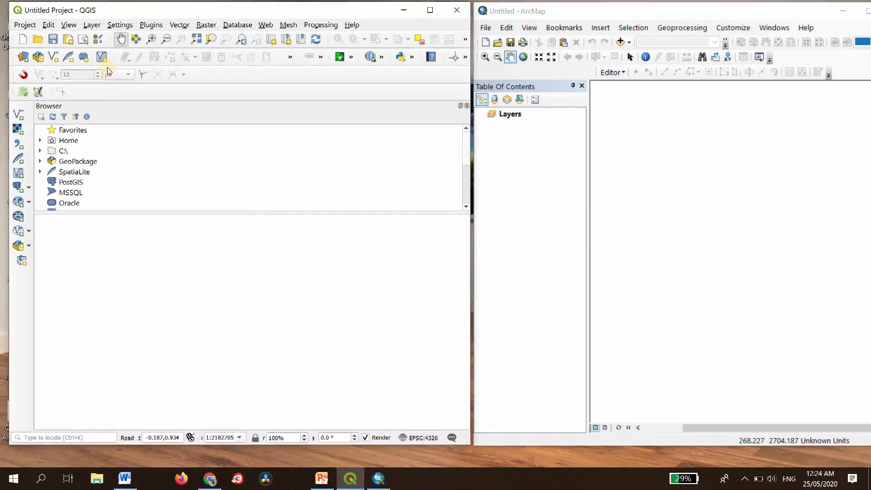
pyautogui.click(72, 28)
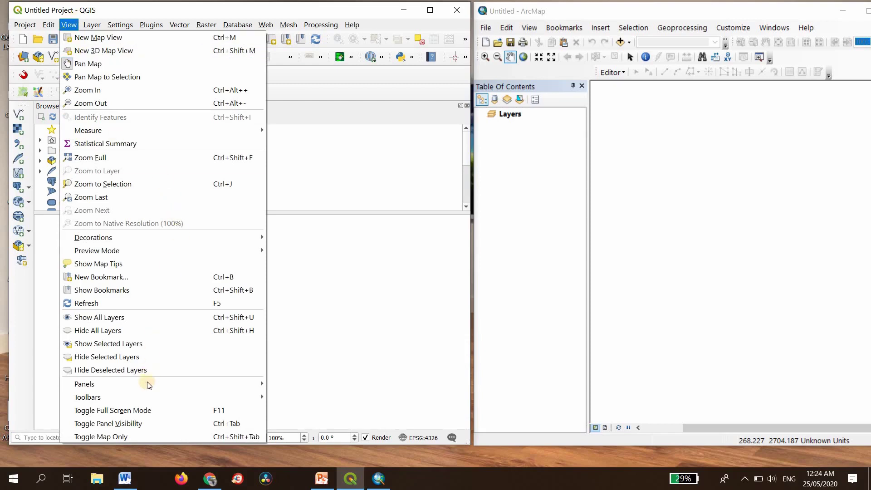
pyautogui.moveTo(229, 380)
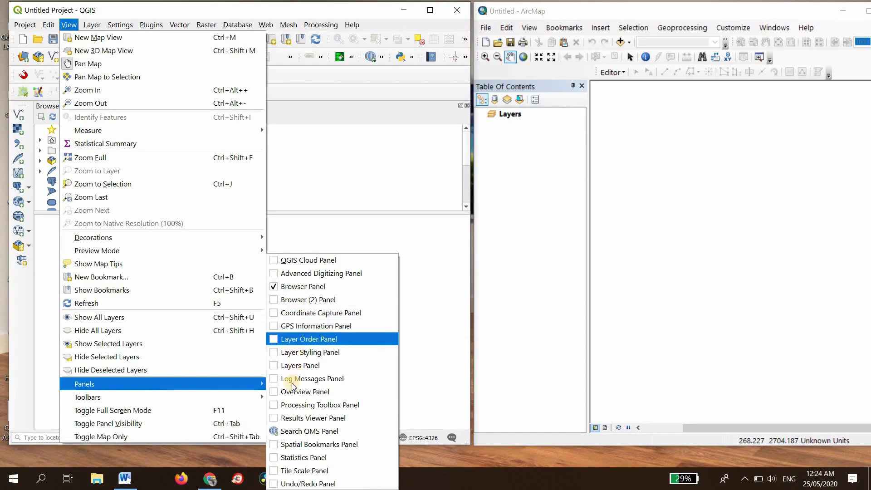
pyautogui.click(275, 365)
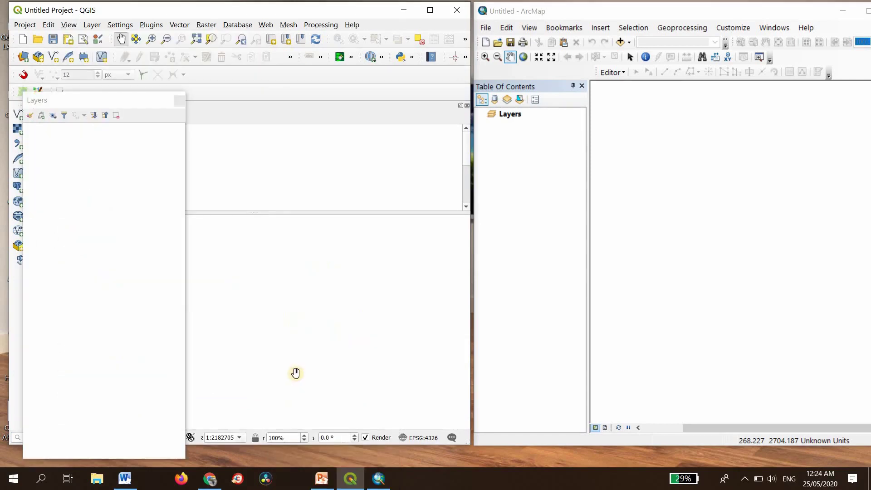
# Float the QGIS Browser panel and move it off the map canvas, and close both the Browser and Layers panels.
pyautogui.moveTo(138, 104); pyautogui.dragTo(130, 125)
pyautogui.doubleClick(137, 105)
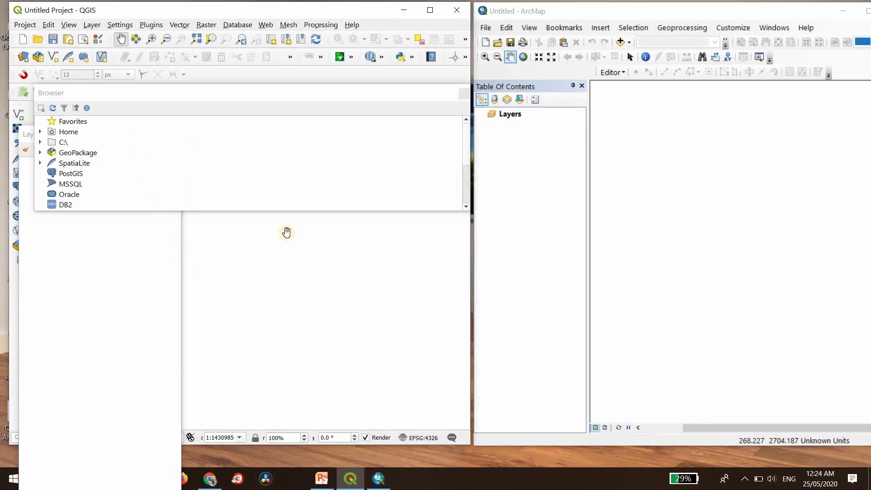
pyautogui.moveTo(309, 121); pyautogui.dragTo(420, 148)
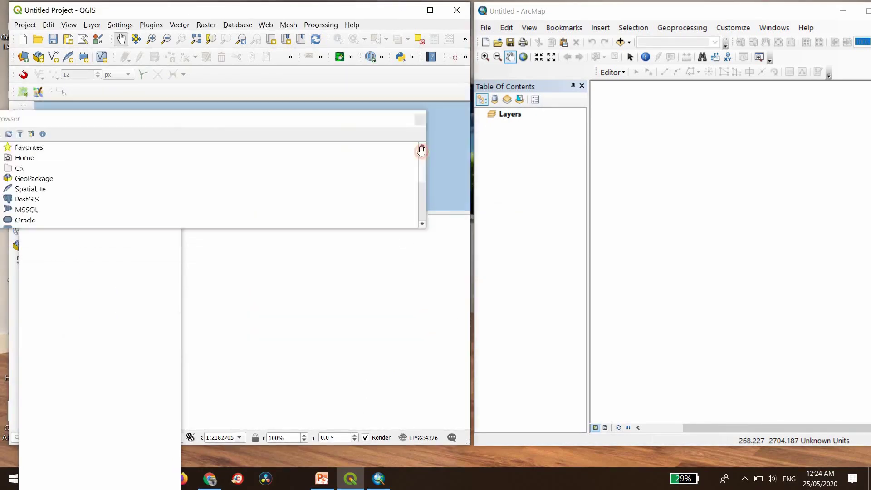
pyautogui.click(405, 132)
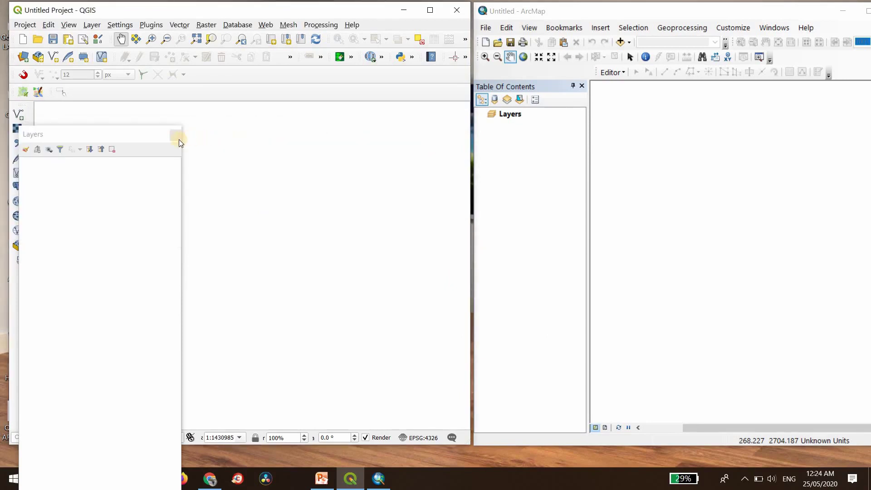
pyautogui.click(175, 134)
# Switch to ArcMap and undock the Table Of Contents window and the Editor toolbar so both float over the map.
pyautogui.click(603, 226)
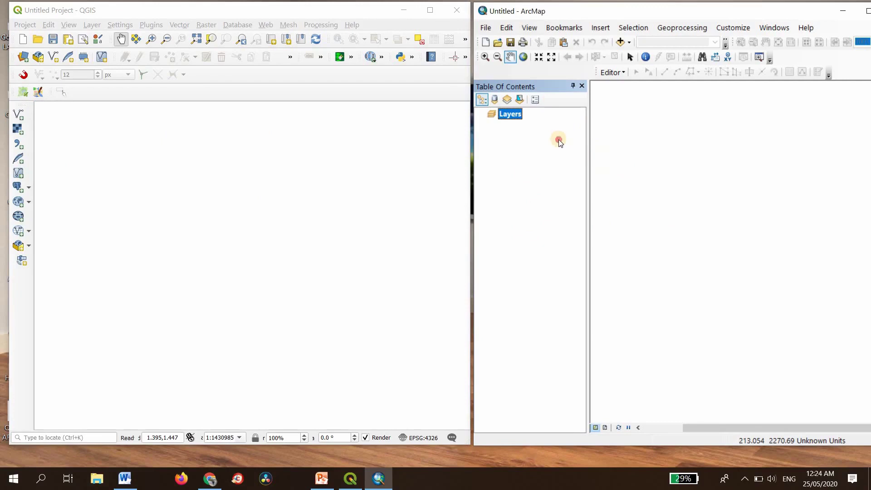
pyautogui.click(564, 240)
pyautogui.moveTo(551, 84); pyautogui.dragTo(639, 284)
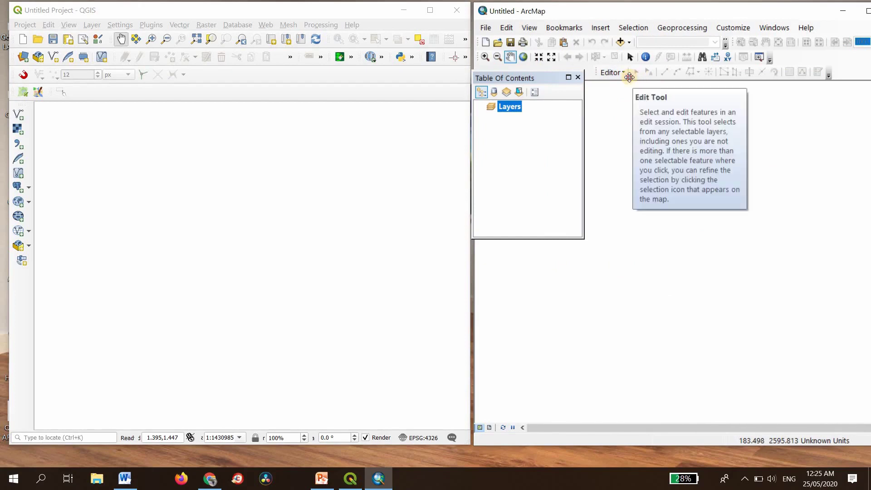
pyautogui.moveTo(629, 77)
pyautogui.mouseDown()
pyautogui.moveTo(656, 91)
pyautogui.moveTo(655, 216)
pyautogui.moveTo(620, 80)
pyautogui.mouseUp()
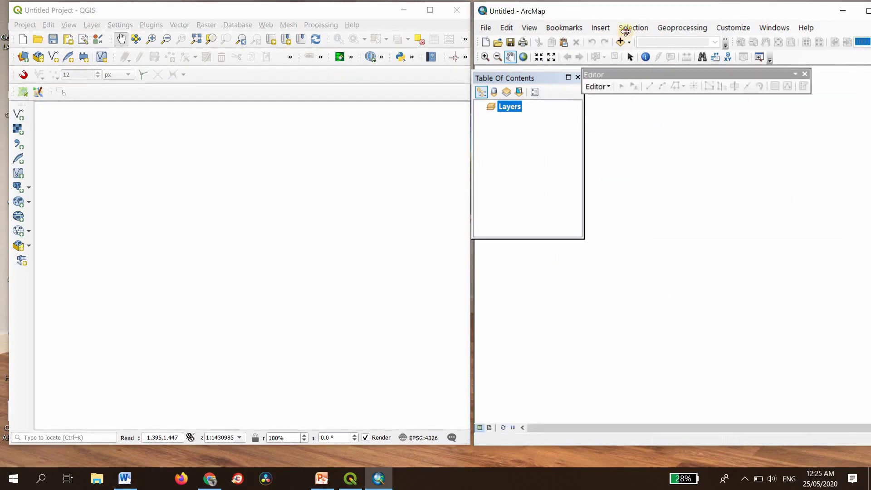
pyautogui.moveTo(626, 30); pyautogui.dragTo(631, 77)
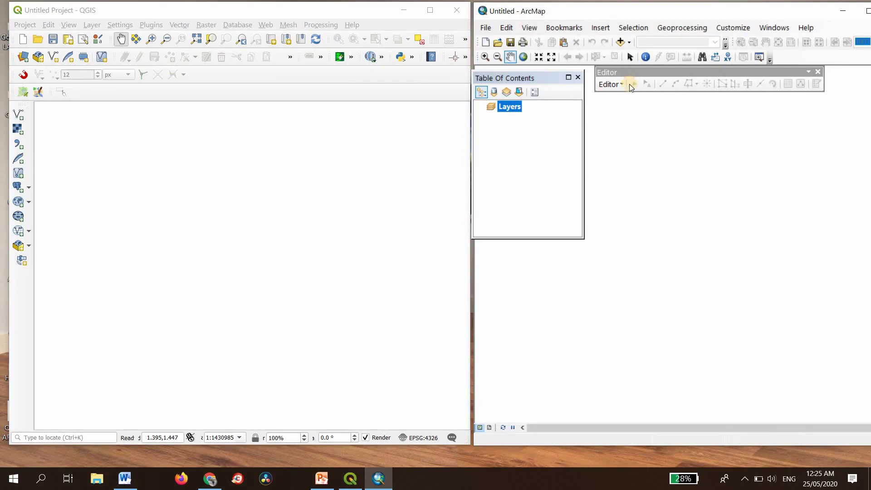
# Show the floating Layers panel in QGIS again, and dock the Editor toolbar back beneath the other toolbars in ArcMap.
pyautogui.click(25, 55)
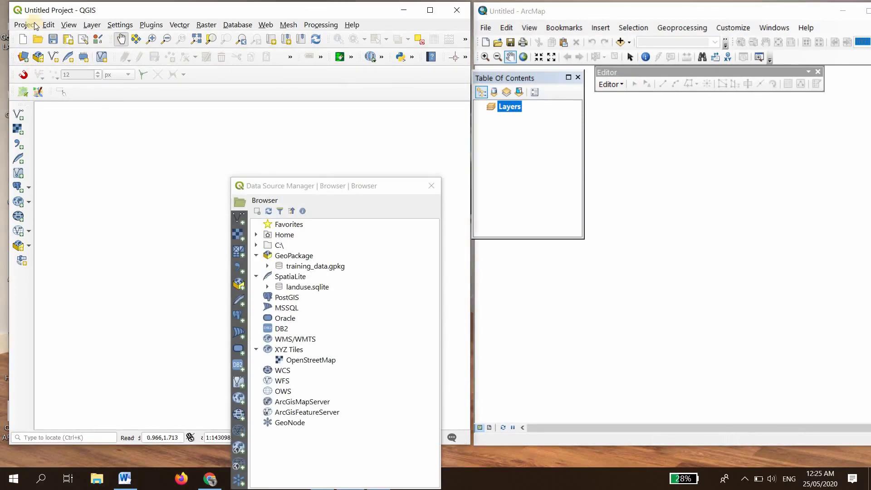
pyautogui.click(69, 25)
pyautogui.moveTo(84, 384)
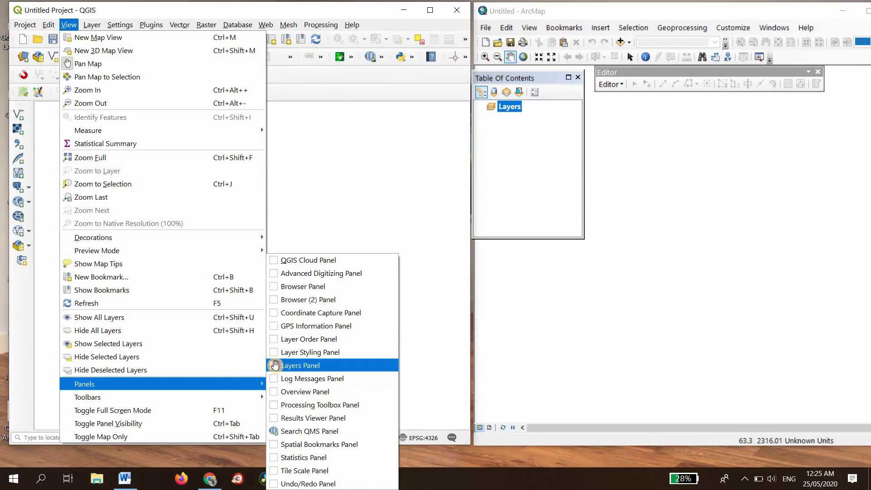
pyautogui.click(276, 366)
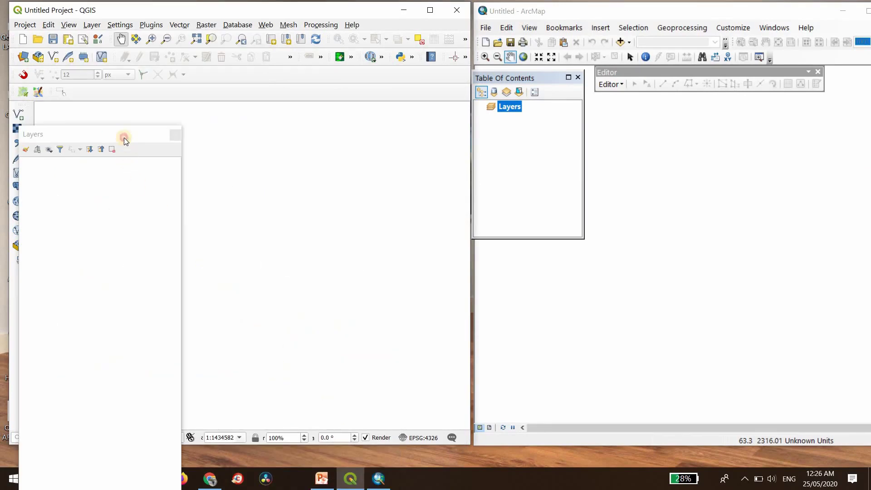
pyautogui.moveTo(124, 138); pyautogui.dragTo(146, 101)
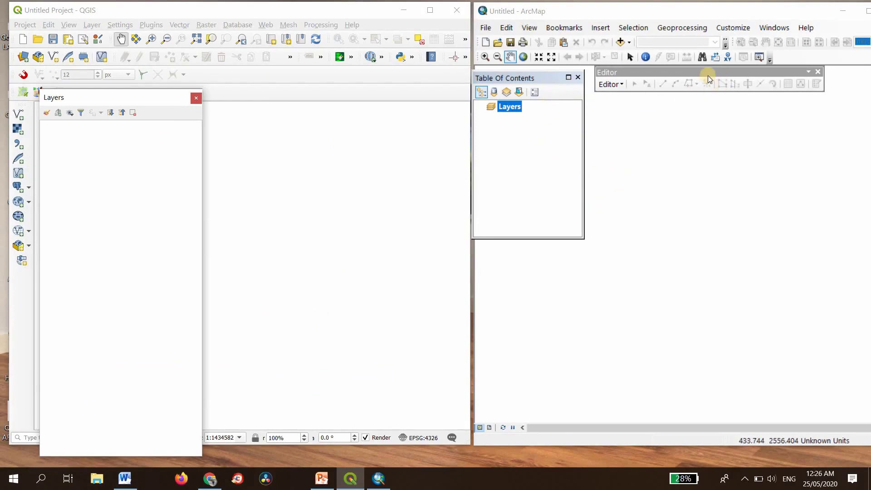
pyautogui.moveTo(702, 71); pyautogui.dragTo(702, 65)
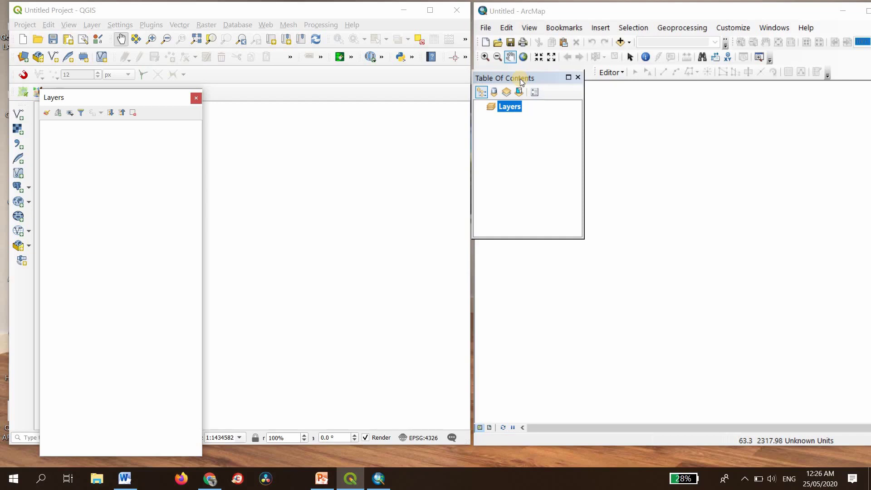
pyautogui.click(449, 418)
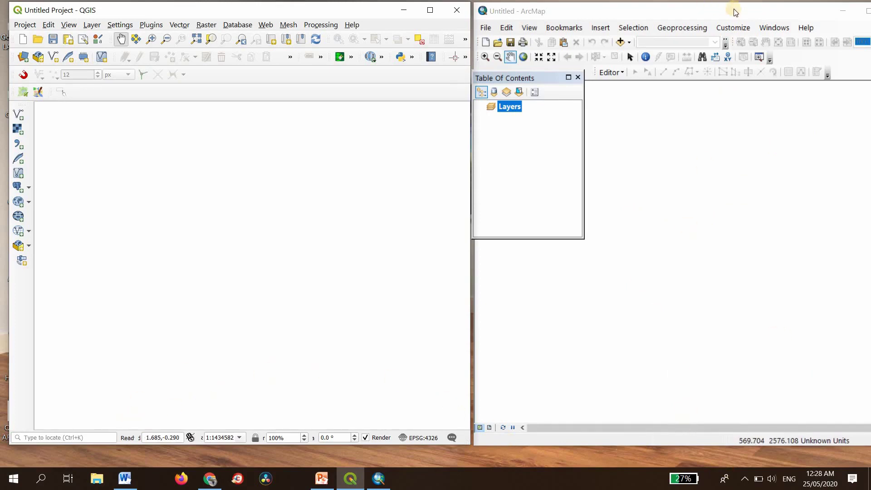
pyautogui.moveTo(736, 12); pyautogui.dragTo(666, 0)
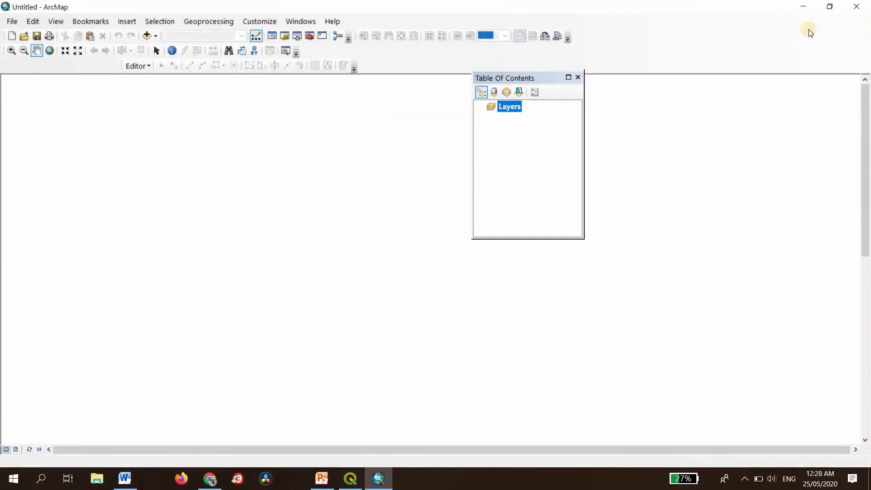
pyautogui.click(831, 5)
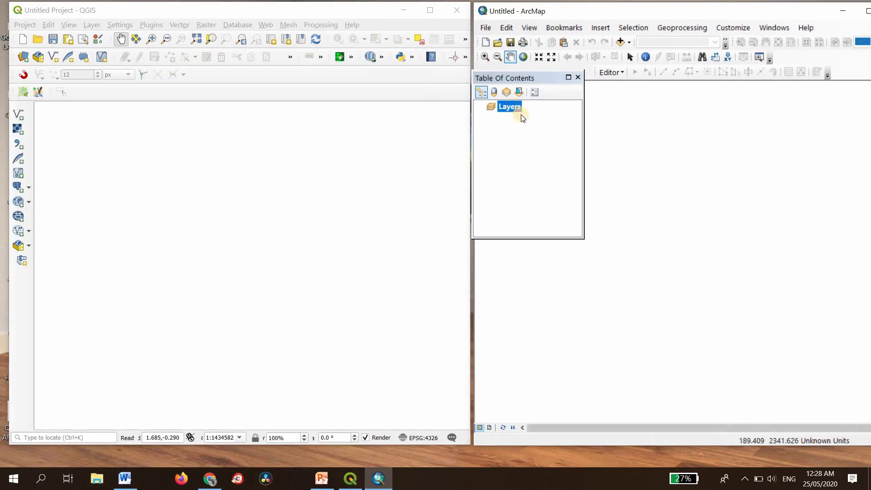
pyautogui.doubleClick(781, 445)
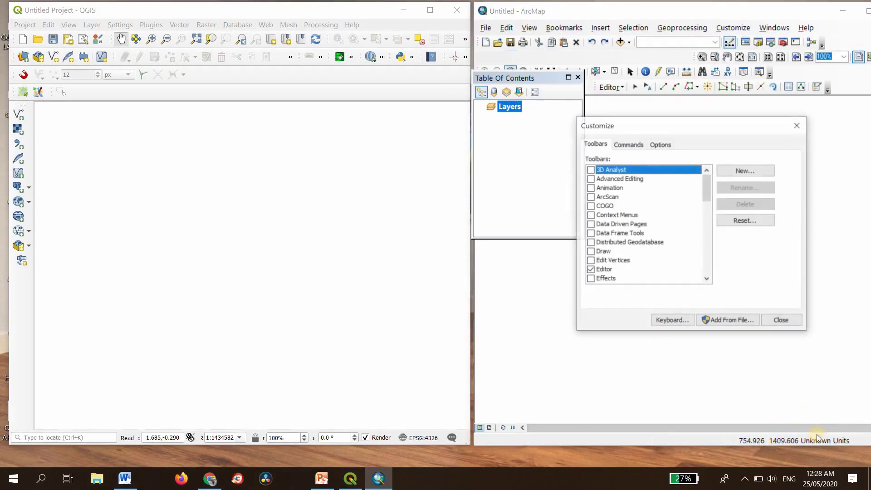
pyautogui.click(797, 125)
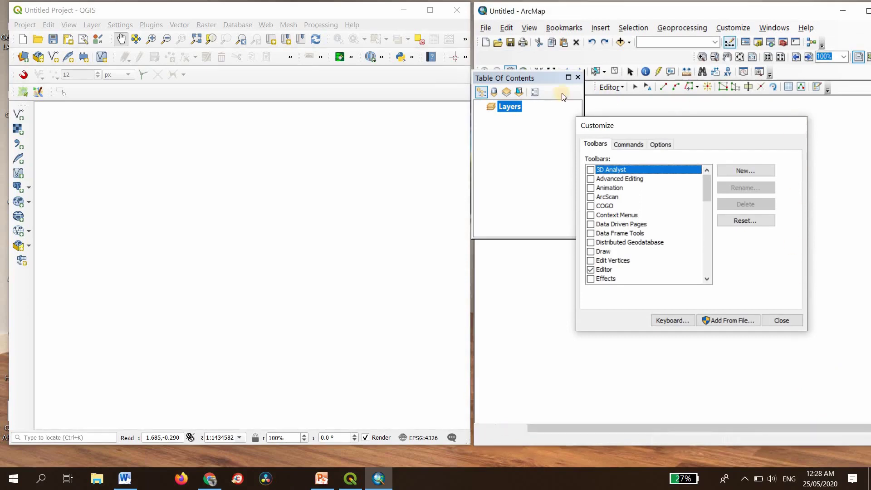
# Open the properties of the ArcMap Layers data frame and select the favorite coordinate system Ghana_Metre_Grid.
pyautogui.rightClick(516, 108)
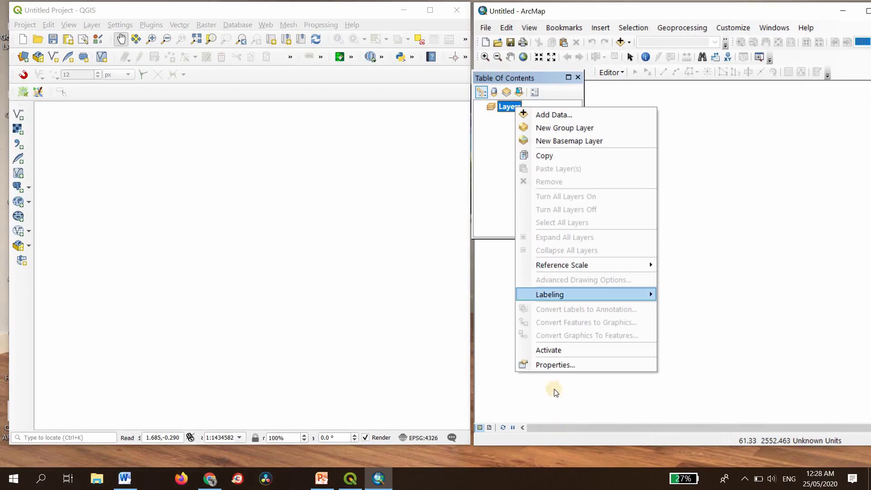
pyautogui.click(551, 364)
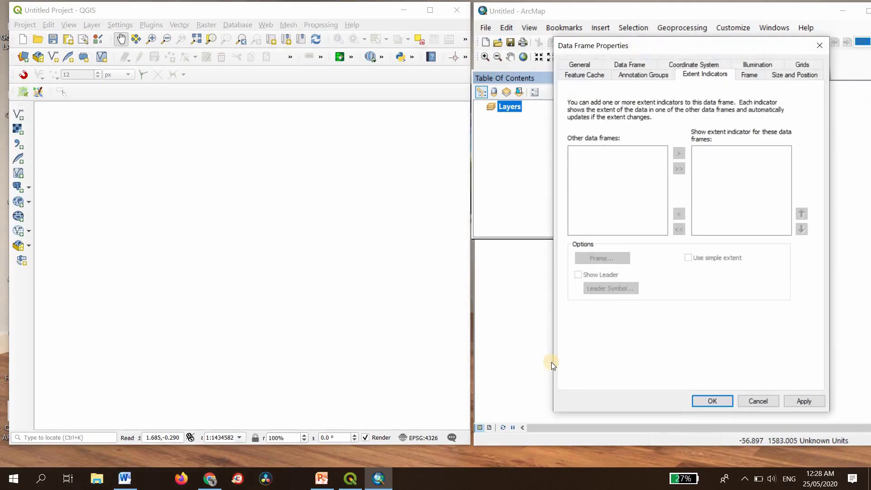
pyautogui.click(695, 64)
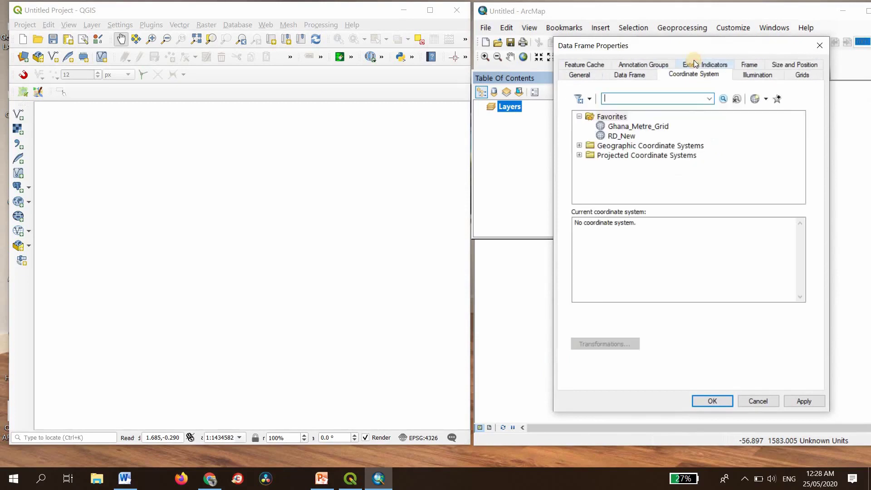
pyautogui.doubleClick(624, 127)
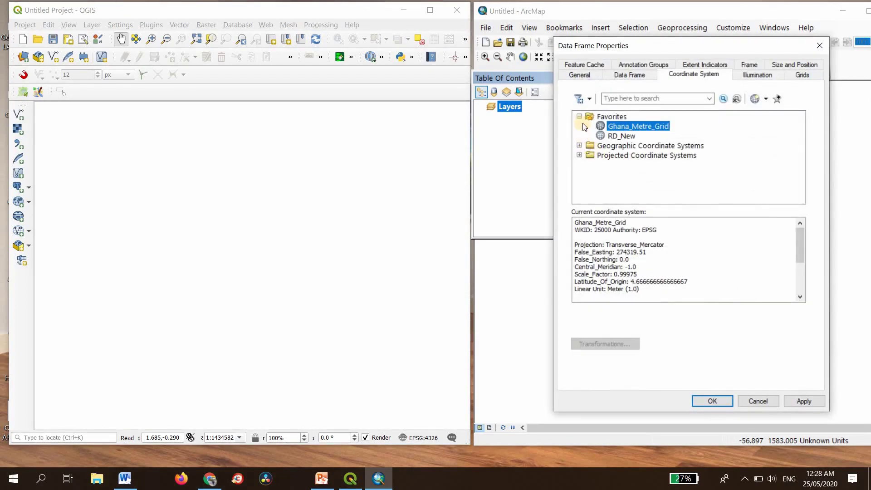
# Set the data frame's coordinate system to WGS 1984 from the World geographic coordinate systems, and apply it.
pyautogui.click(581, 117)
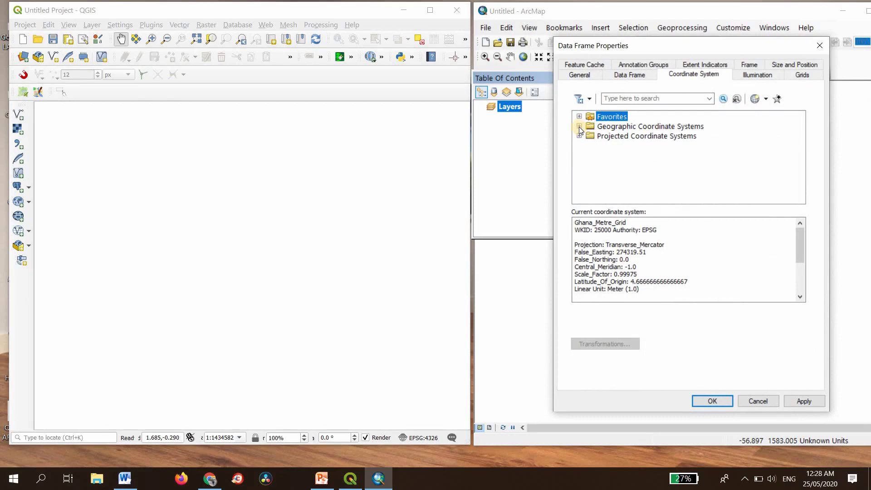
pyautogui.click(579, 126)
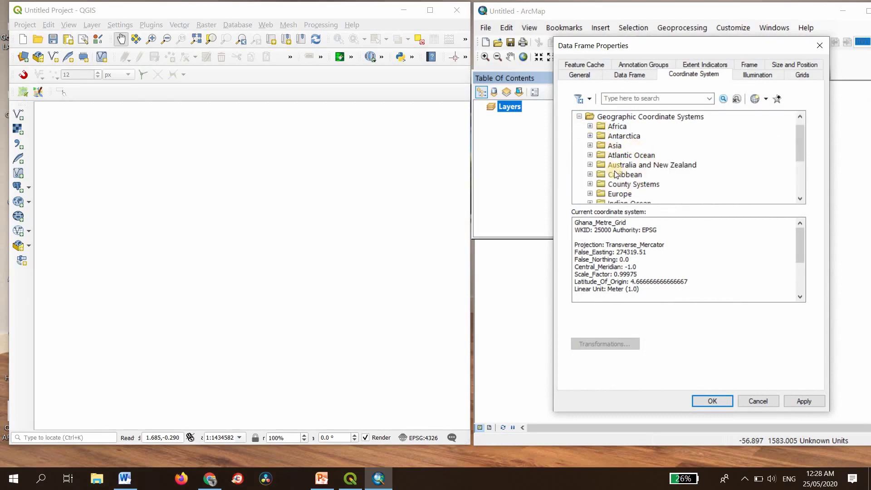
pyautogui.scroll(-3, 615, 172)
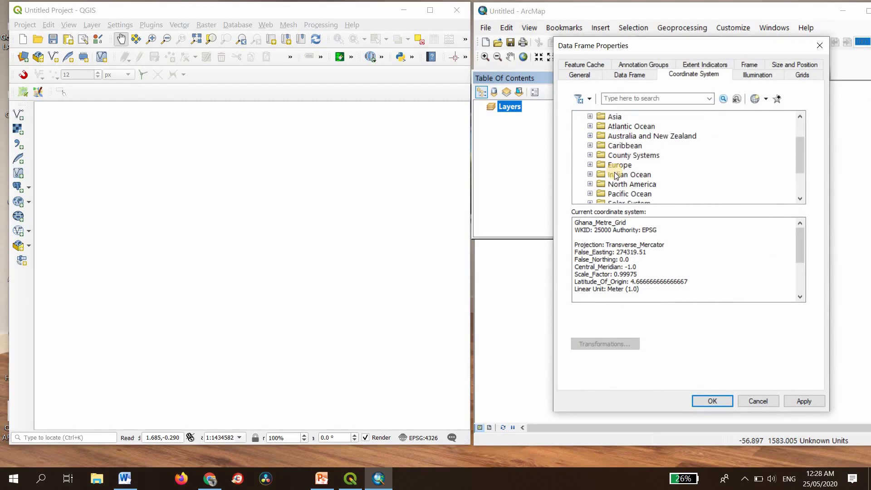
pyautogui.click(590, 184)
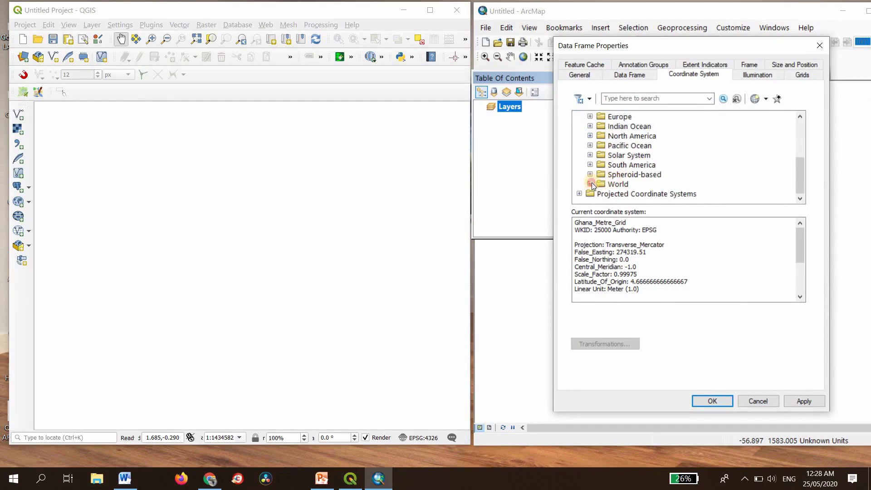
pyautogui.scroll(-1, 709, 195)
pyautogui.scroll(-6, 708, 194)
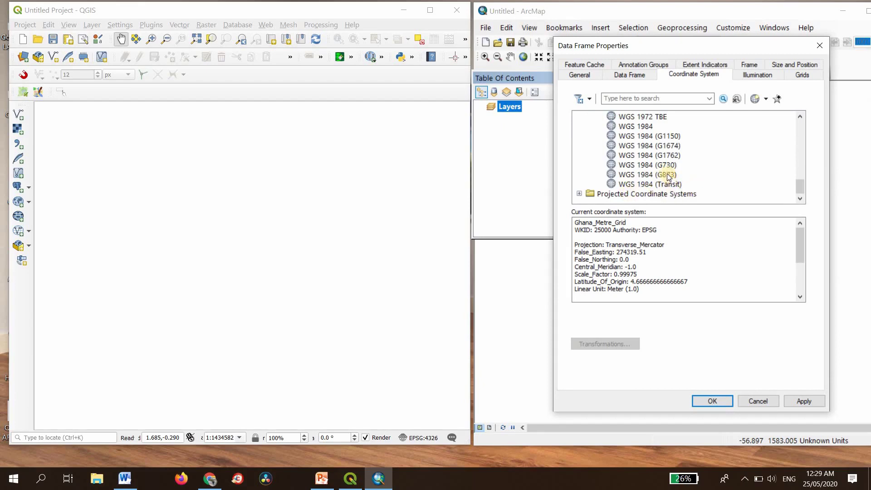
pyautogui.doubleClick(648, 130)
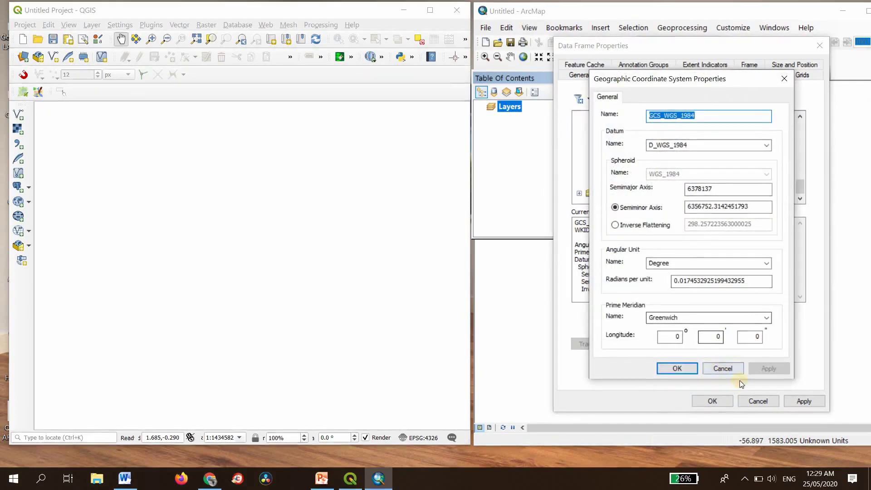
pyautogui.click(683, 368)
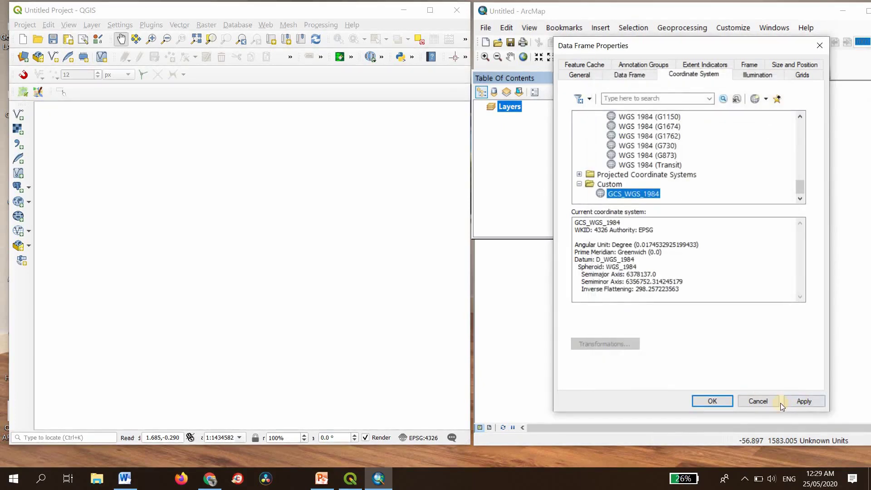
pyautogui.click(810, 403)
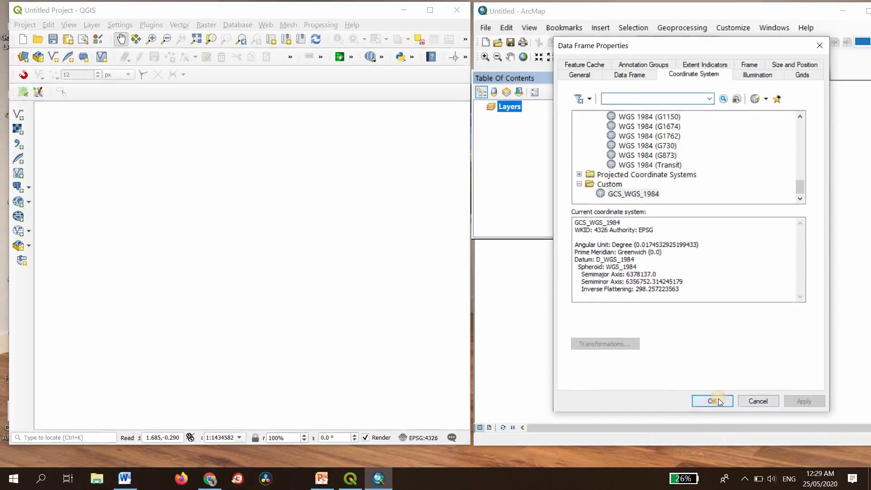
pyautogui.click(717, 399)
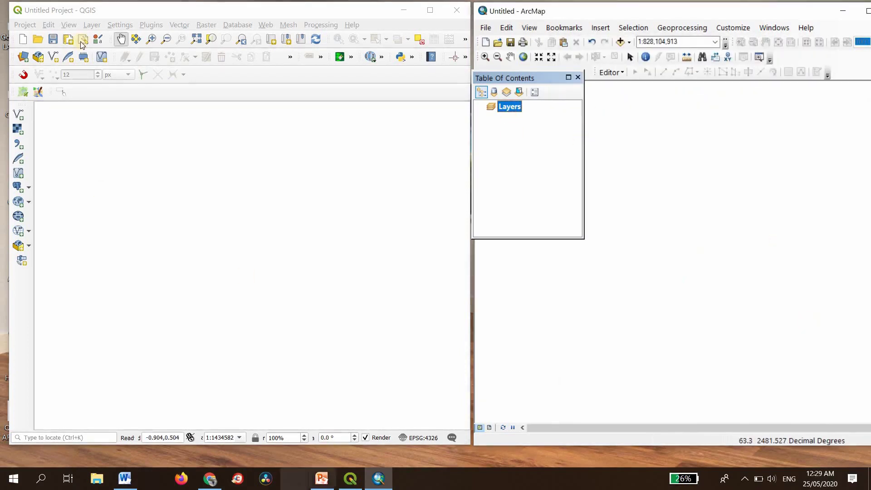
# Switch to QGIS and open the project properties to show the coordinate reference system settings.
pyautogui.click(19, 27)
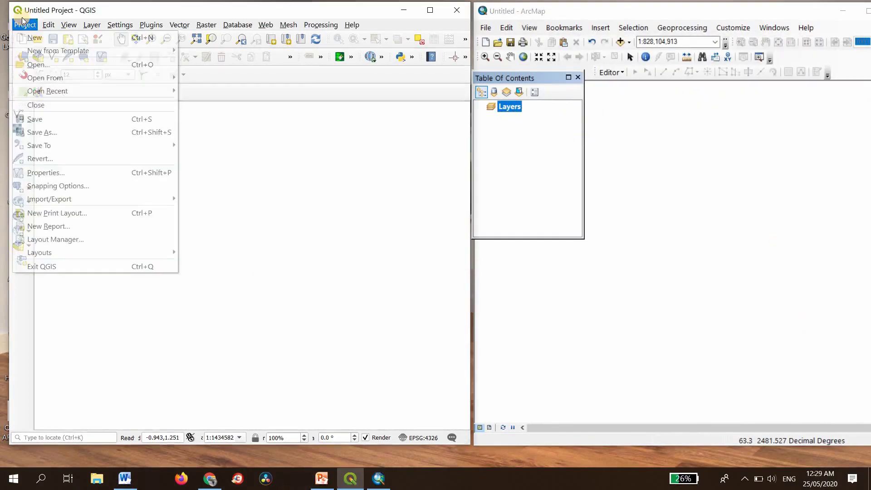
pyautogui.click(24, 24)
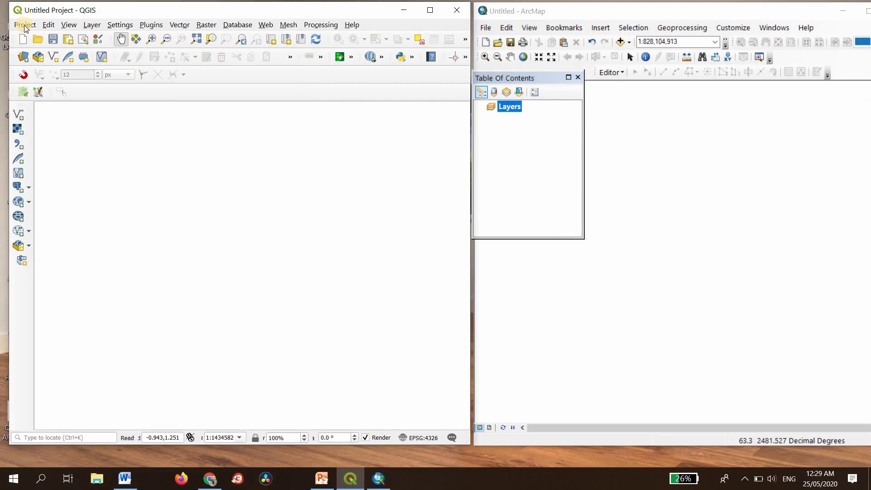
pyautogui.click(24, 25)
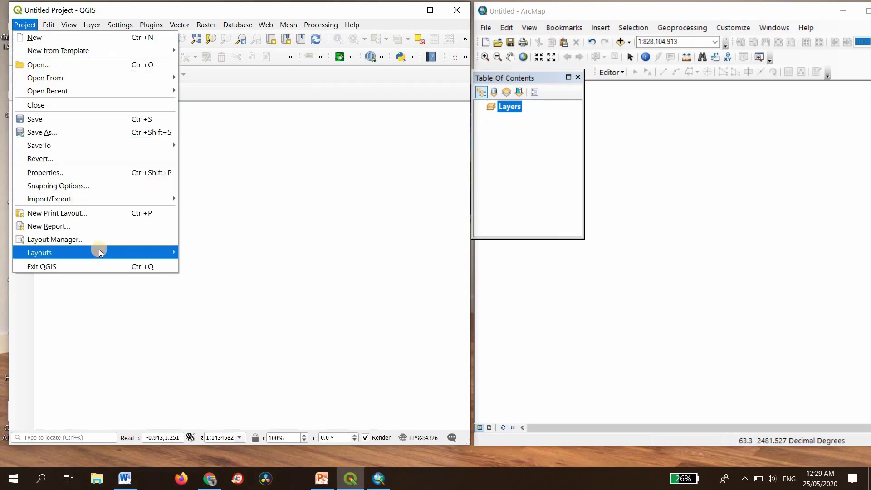
pyautogui.click(58, 172)
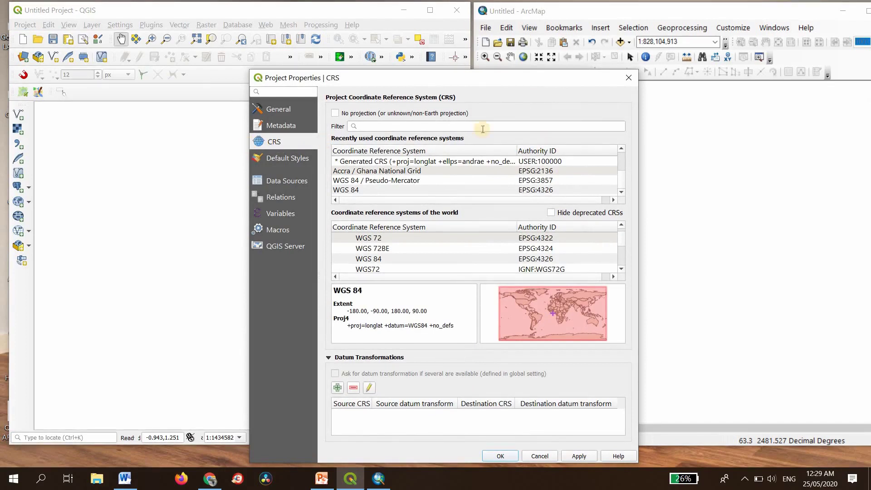
# Examine the world coordinate reference systems list in the project properties, covering both geographic and projected systems.
pyautogui.click(385, 126)
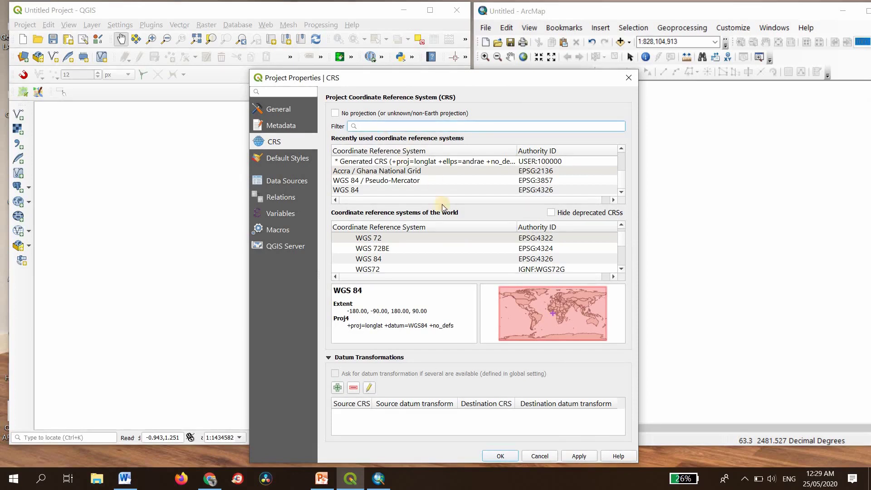
pyautogui.scroll(-5, 449, 240)
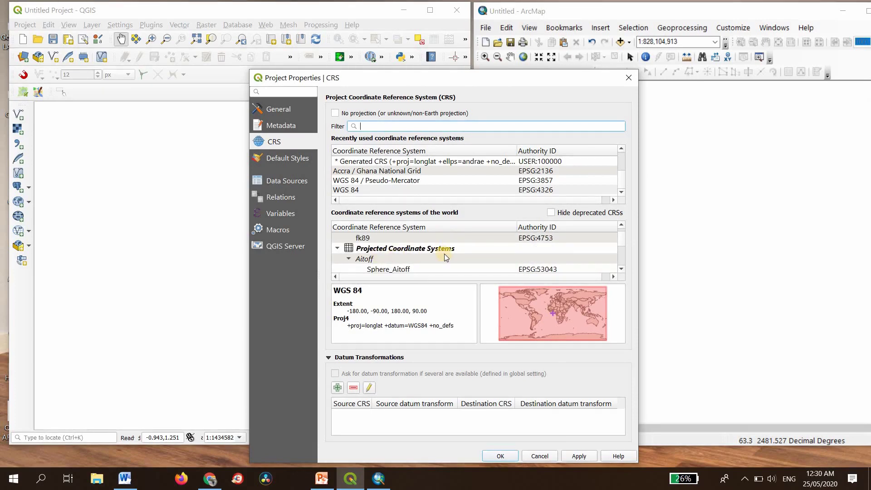
pyautogui.click(412, 251)
pyautogui.scroll(3, 412, 251)
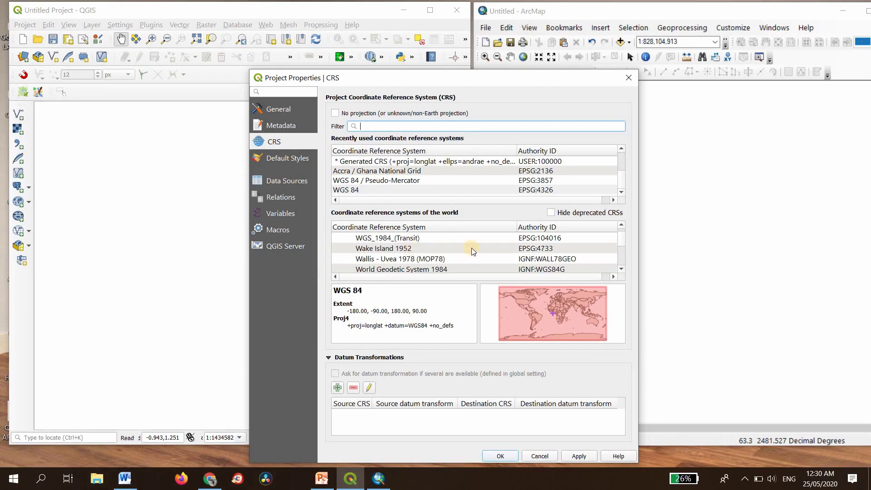
pyautogui.scroll(-1, 471, 248)
pyautogui.scroll(6, 472, 248)
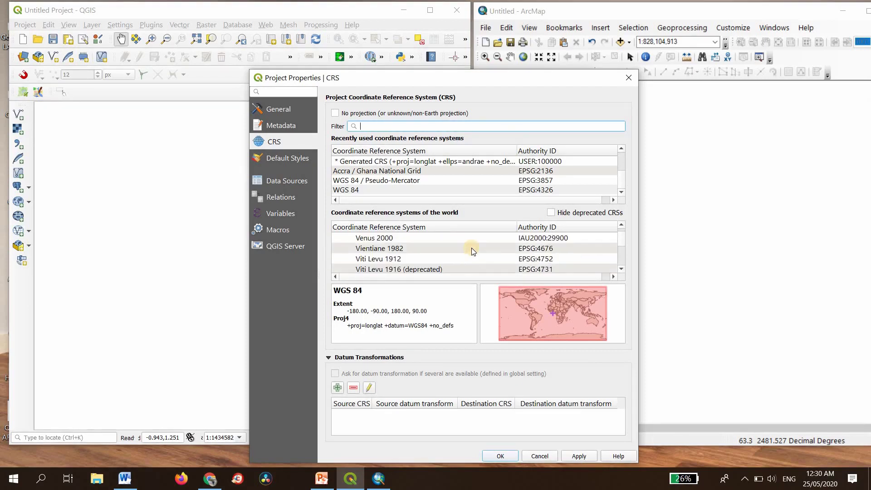
pyautogui.scroll(8, 472, 247)
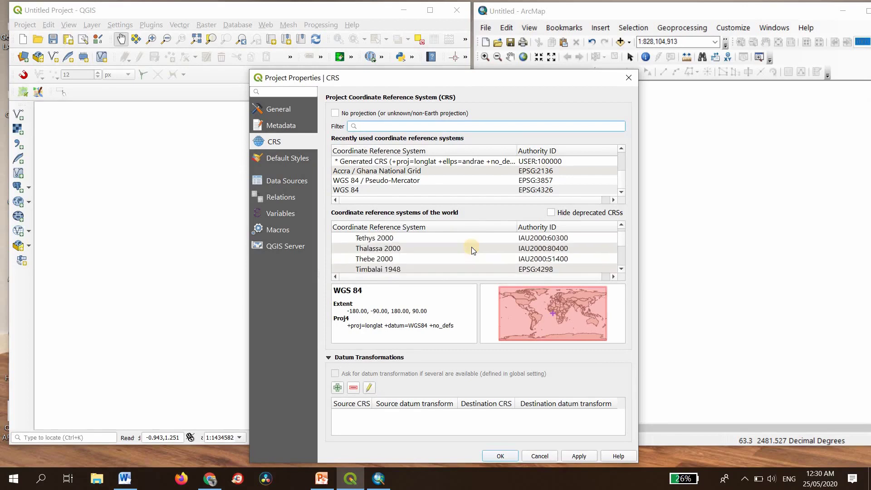
pyautogui.scroll(10, 472, 247)
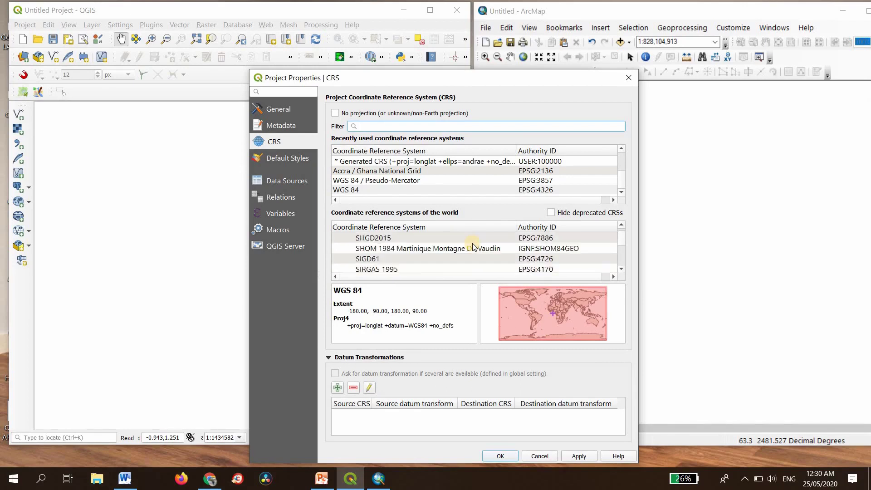
pyautogui.scroll(10, 473, 246)
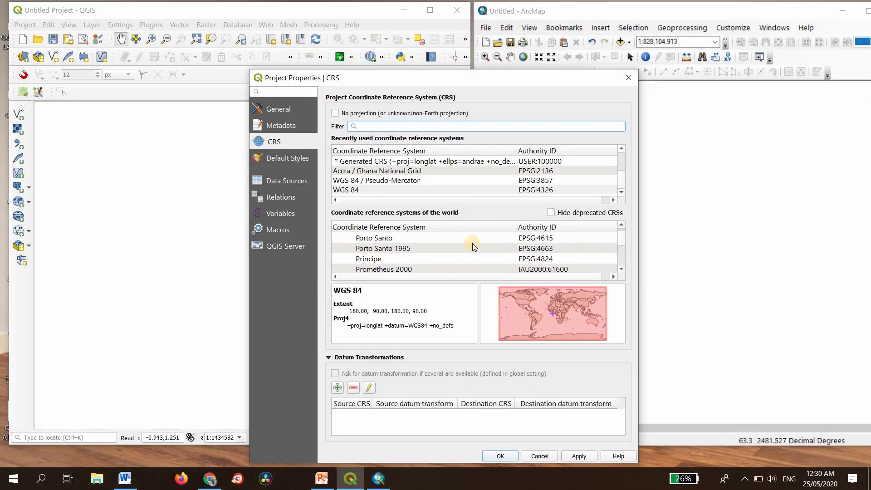
pyautogui.scroll(10, 472, 243)
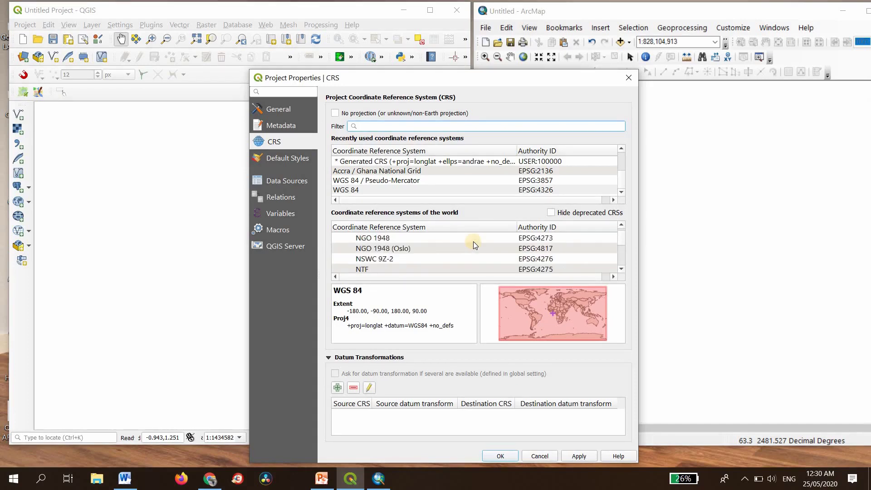
pyautogui.scroll(6, 473, 241)
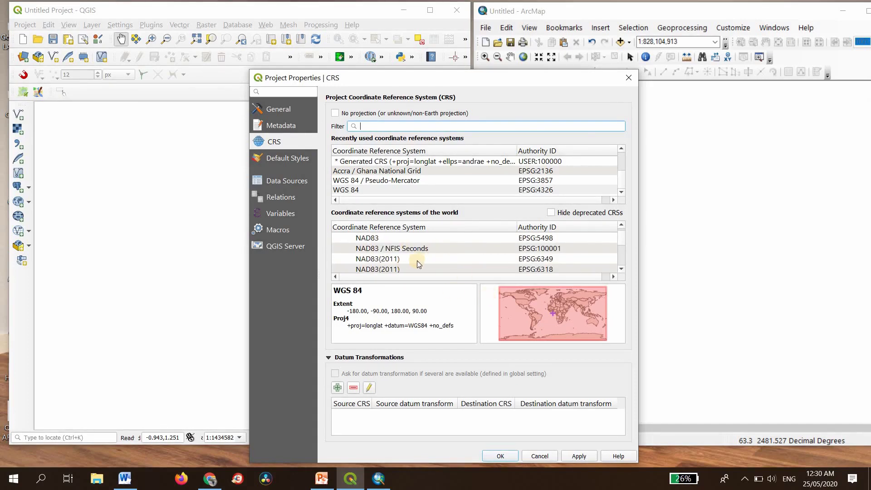
pyautogui.scroll(1, 418, 261)
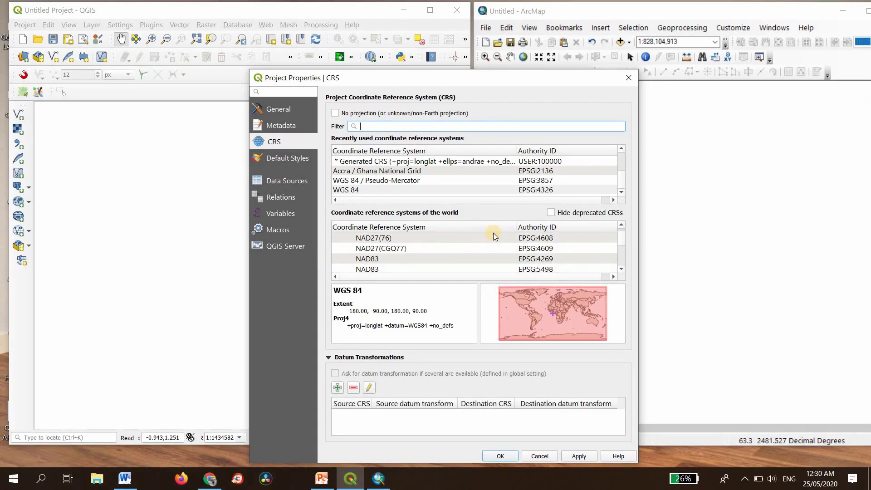
# Set the project's coordinate reference system to the recently used WGS 84 / Pseudo-Mercator (EPSG:3857) and apply it.
pyautogui.click(376, 180)
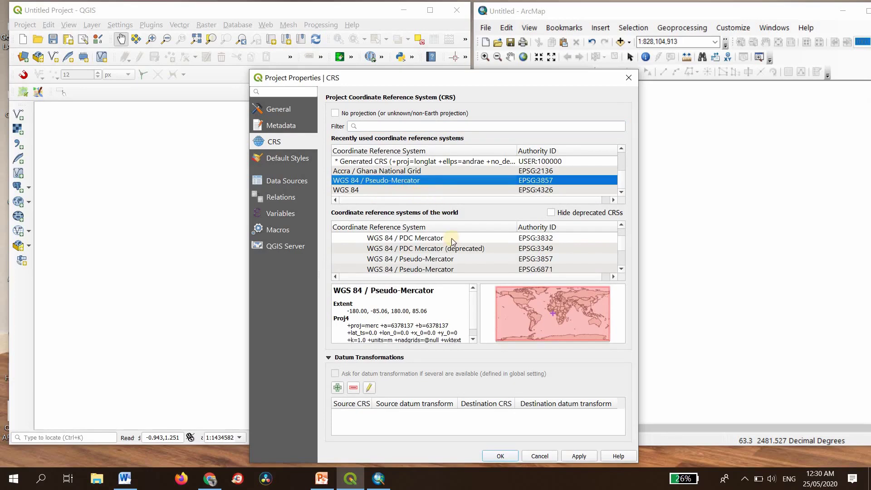
pyautogui.click(580, 456)
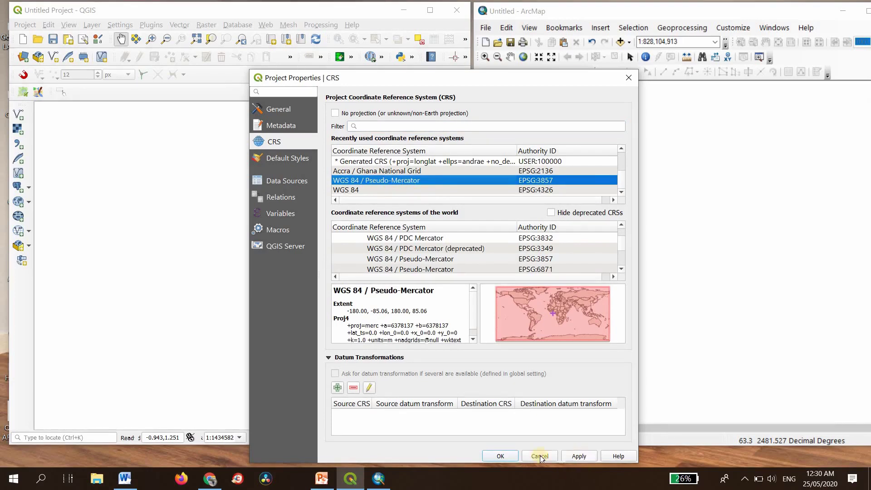
pyautogui.click(501, 457)
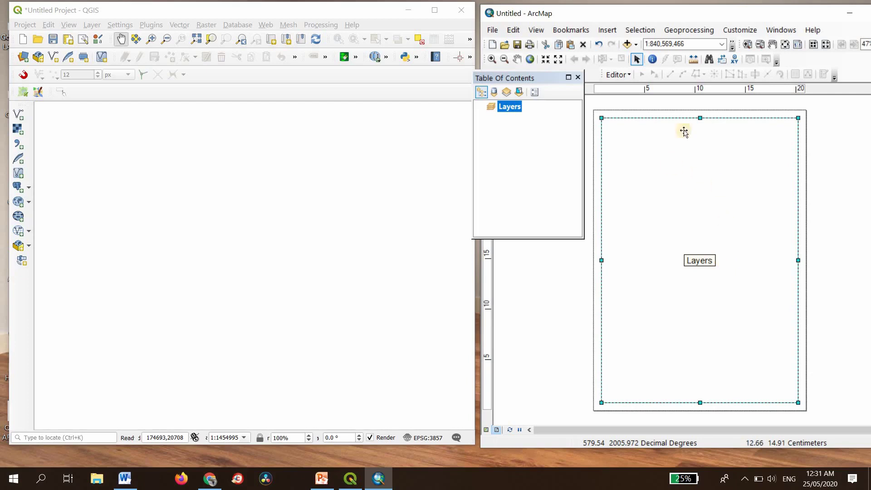
# Create a new print layout titled "OK" in the QGIS project.
pyautogui.click(21, 25)
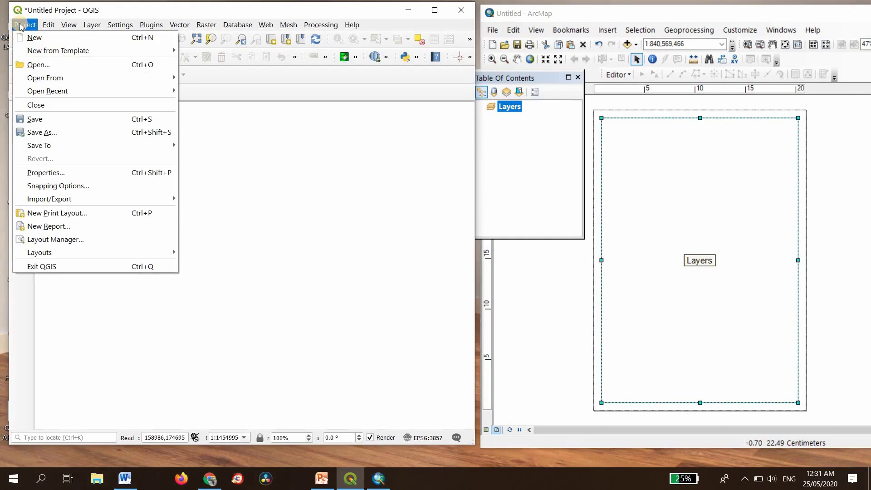
pyautogui.click(52, 213)
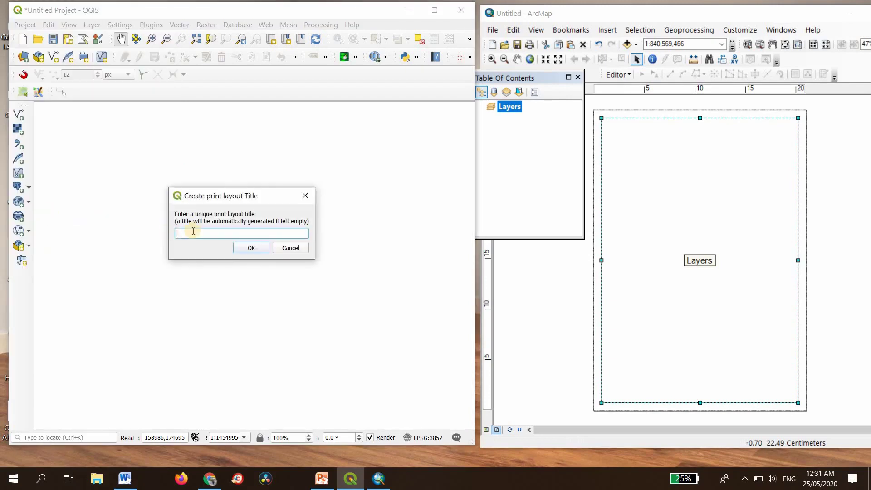
pyautogui.click(194, 231)
pyautogui.write('OK')
pyautogui.click(250, 249)
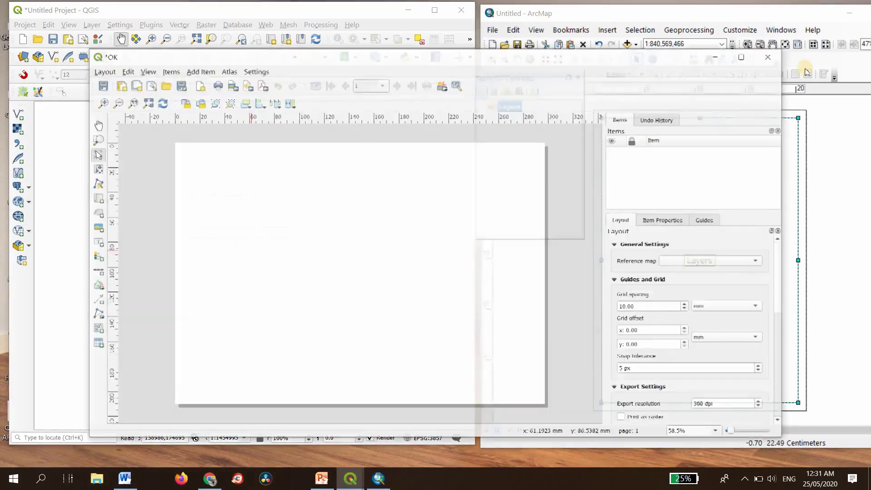
# Maximize the print layout window to examine its page, tools and layout settings, and close it.
pyautogui.click(544, 56)
pyautogui.doubleClick(544, 55)
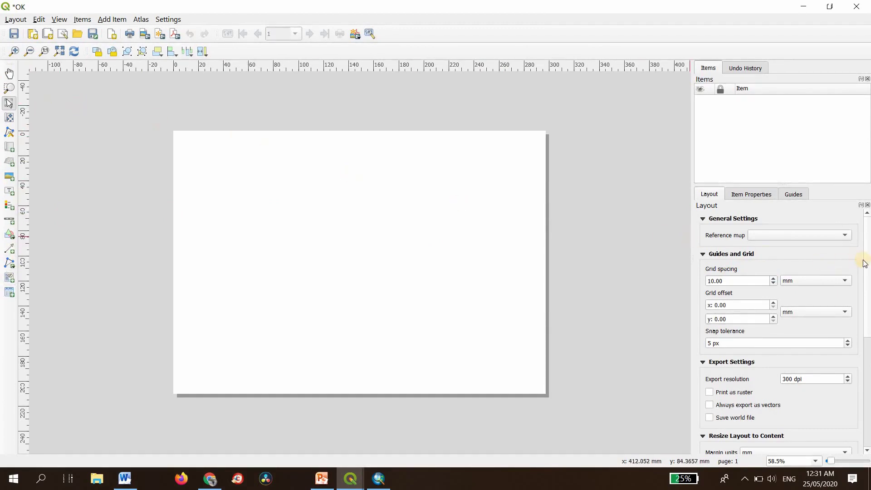
pyautogui.click(857, 7)
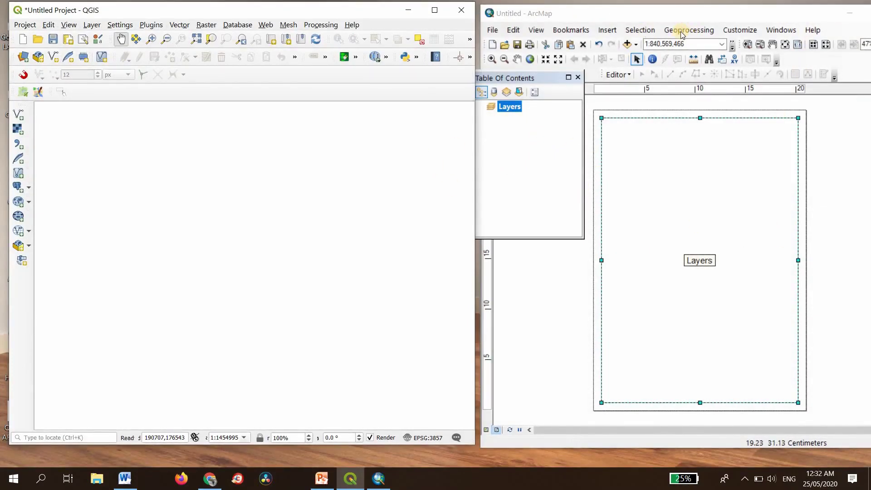
# Show the Processing Toolbox in QGIS and the ArcToolbox window in ArcMap.
pyautogui.click(320, 25)
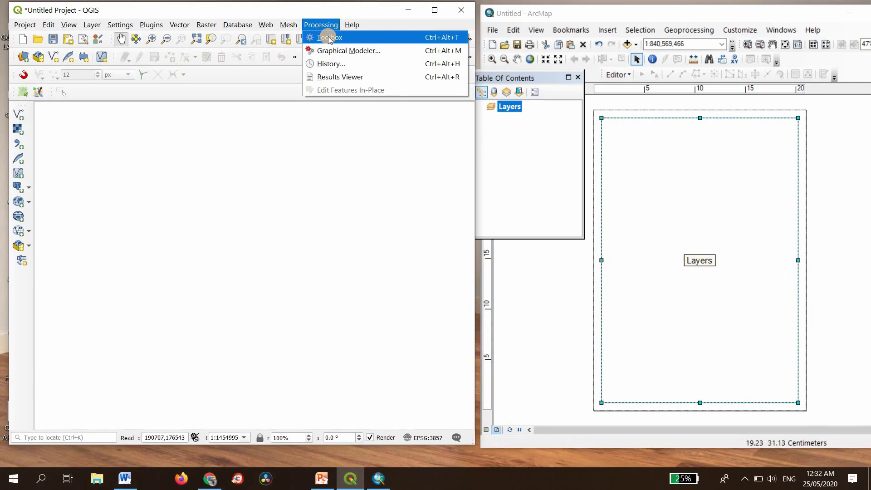
pyautogui.click(328, 37)
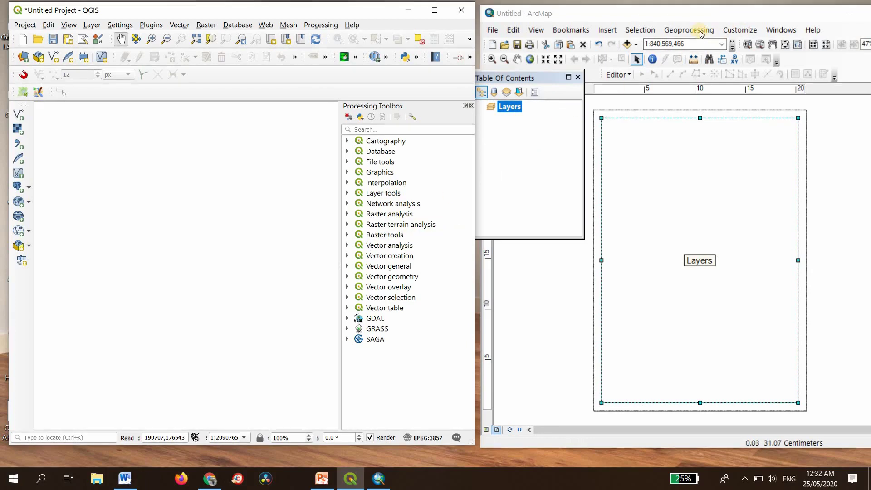
pyautogui.click(694, 29)
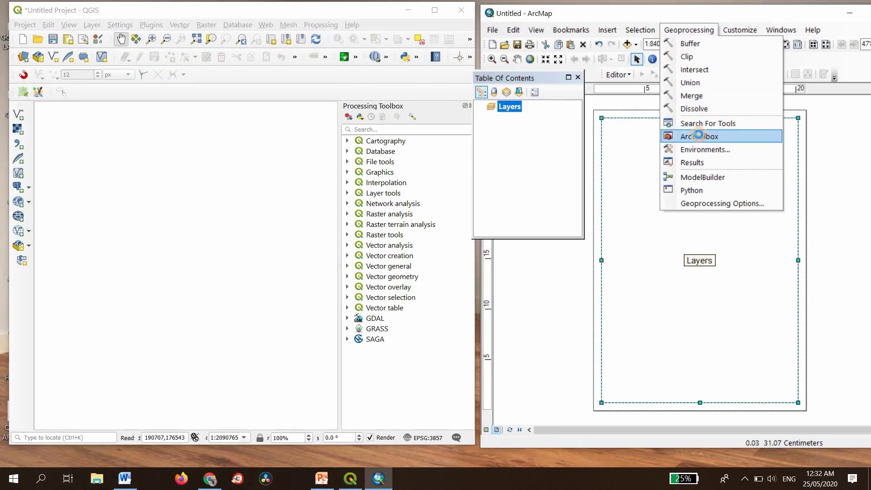
pyautogui.click(699, 135)
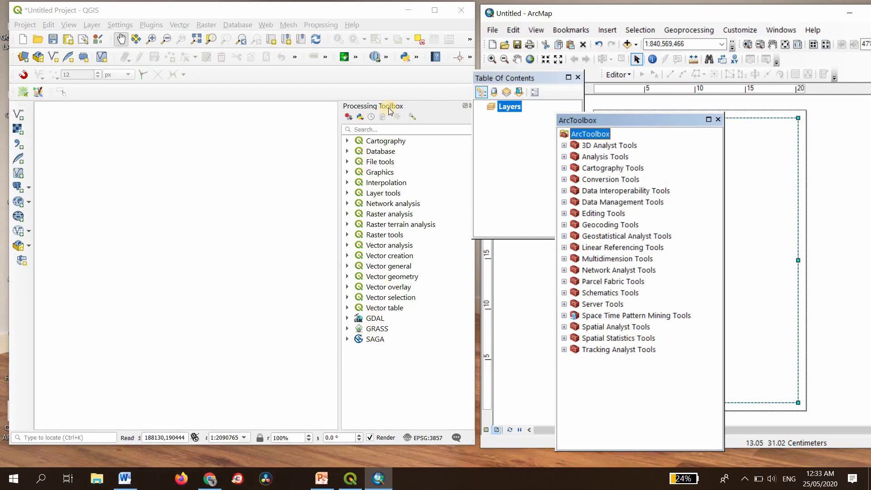
# Close the floating ArcToolbox and Table Of Contents windows in ArcMap.
pyautogui.click(719, 119)
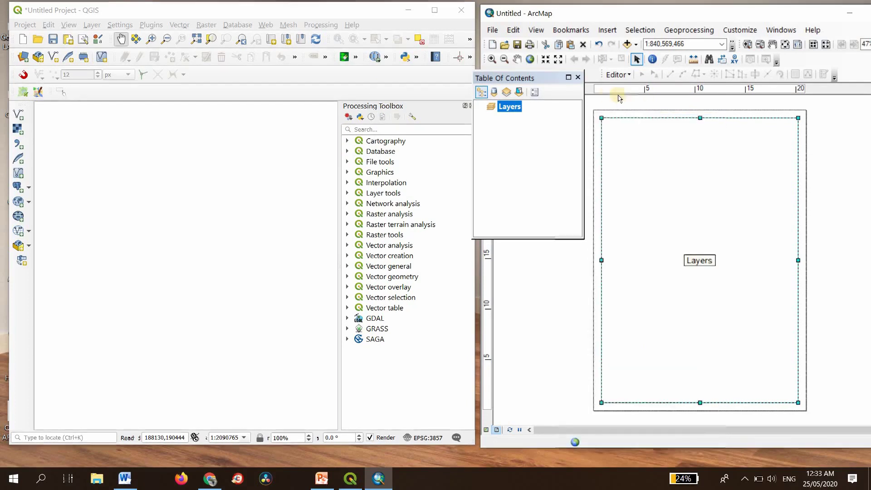
pyautogui.click(575, 78)
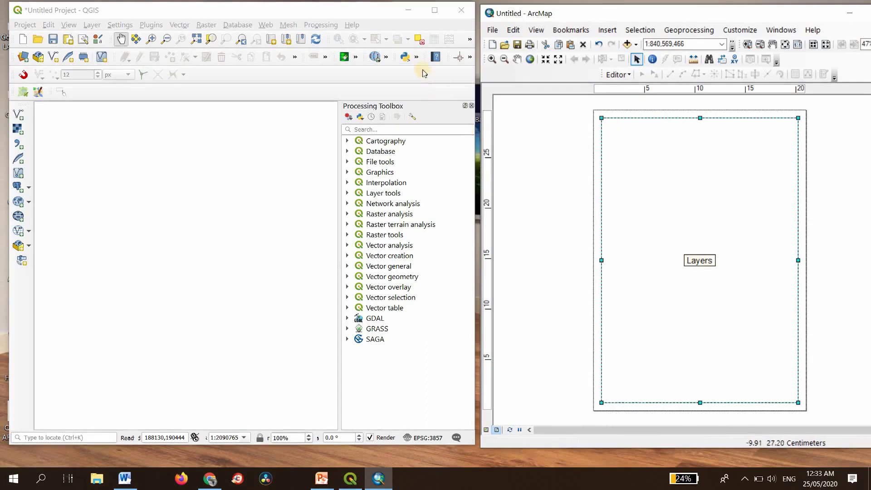